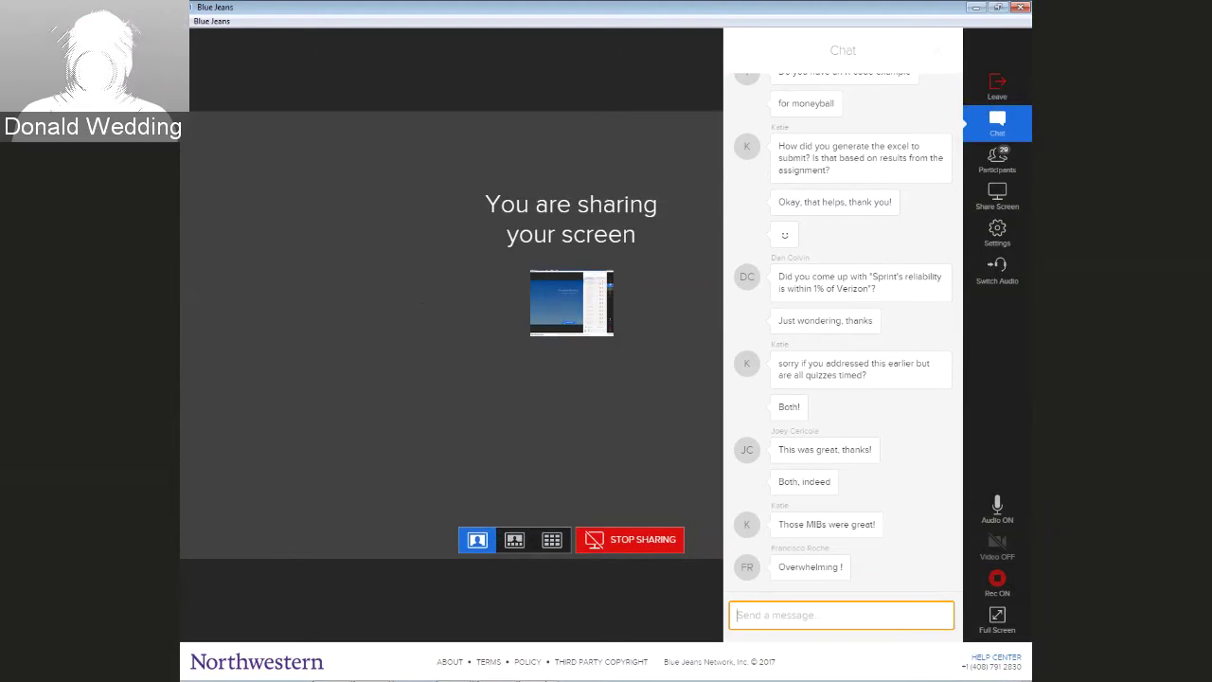
Switch to the Canvas course page in Internet Explorer and review the Unit 1 homework, quizzes and discussions.
mouse_move(506, 674)
mouse_move(455, 668)
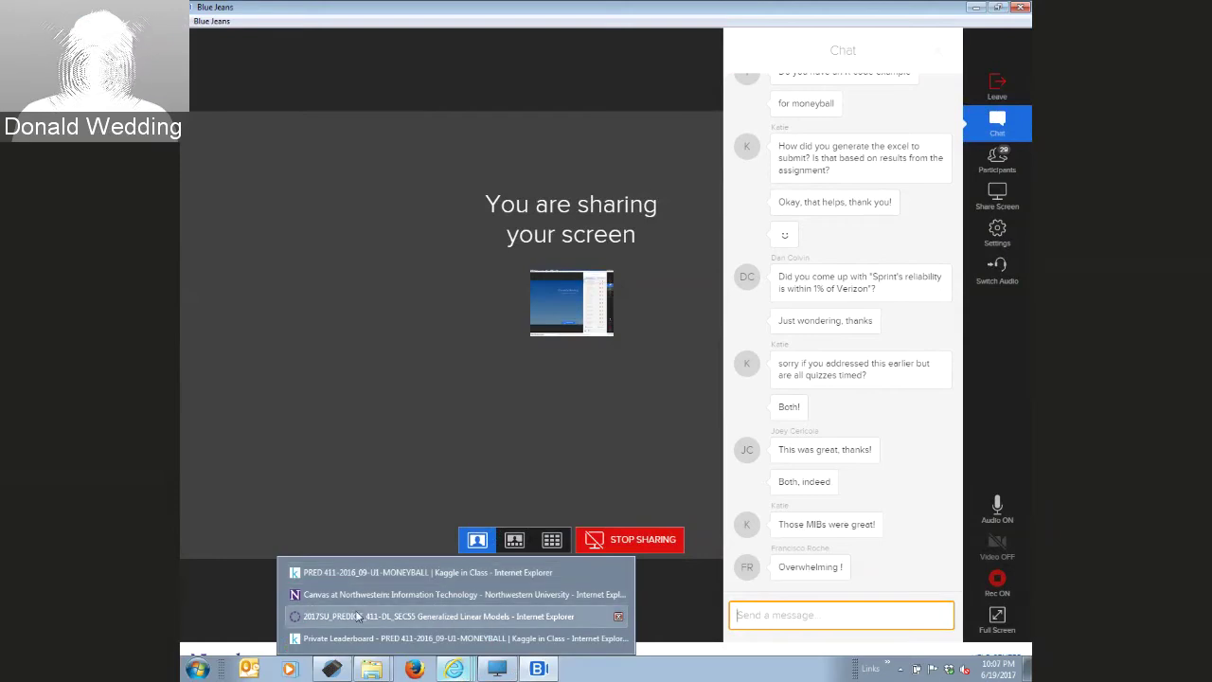
click(439, 616)
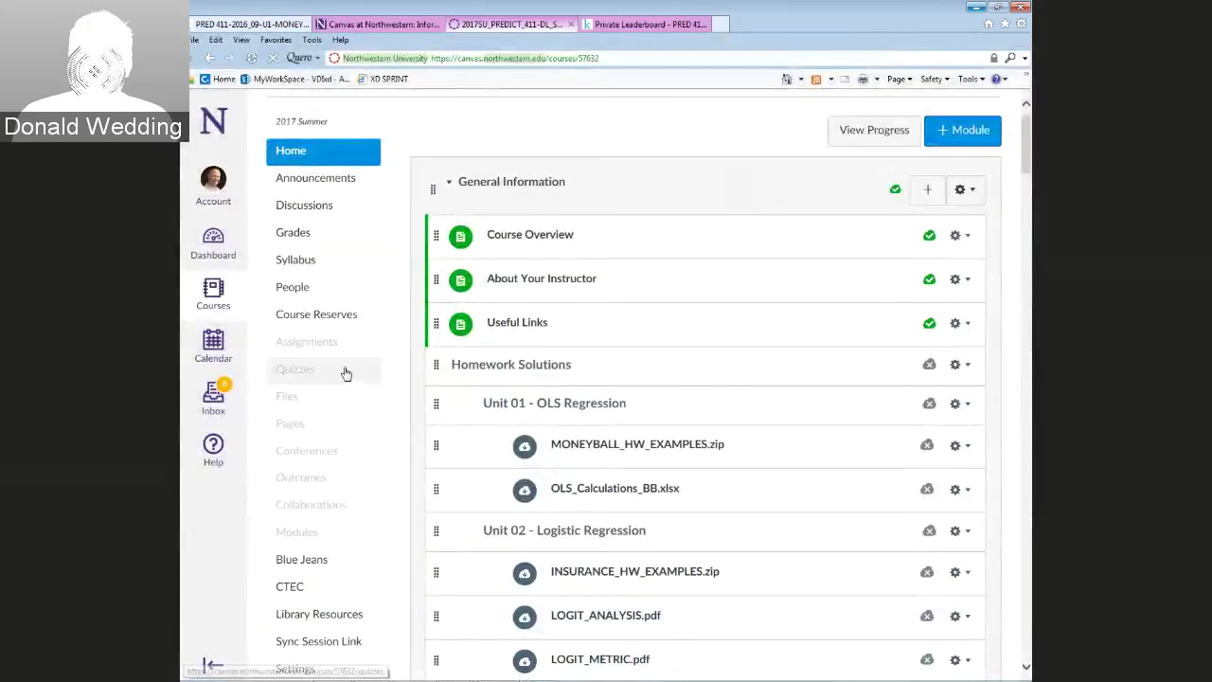
scroll(381, 376, down, 15)
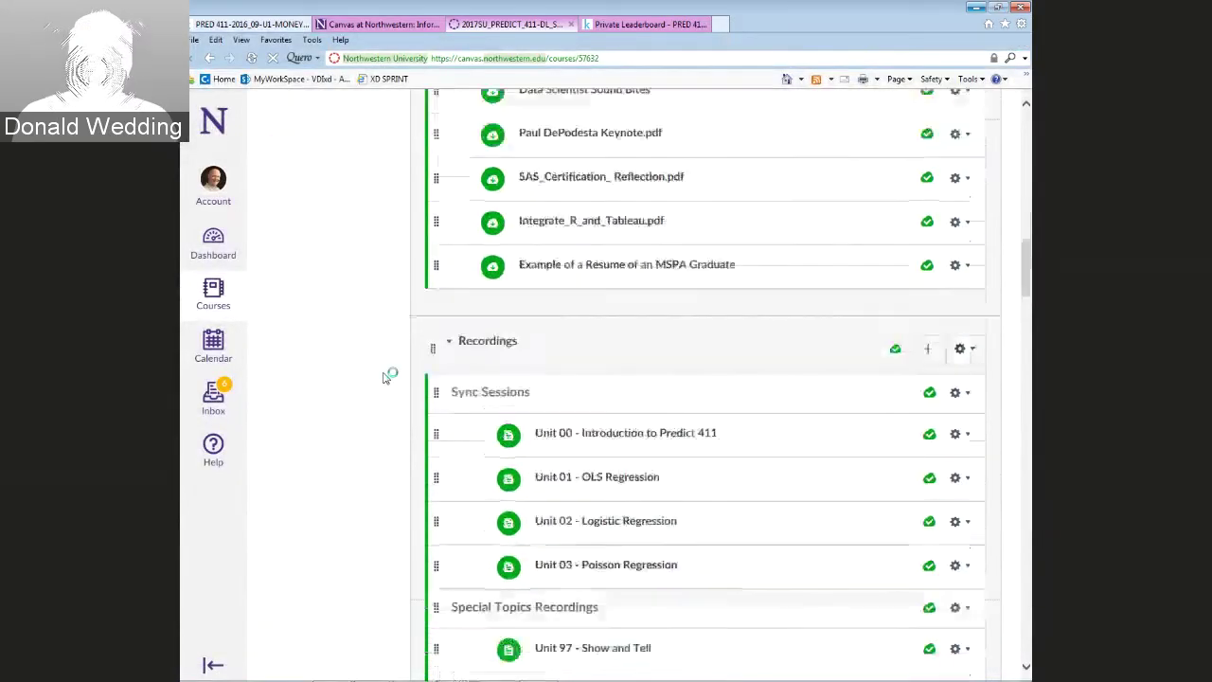
scroll(383, 376, down, 15)
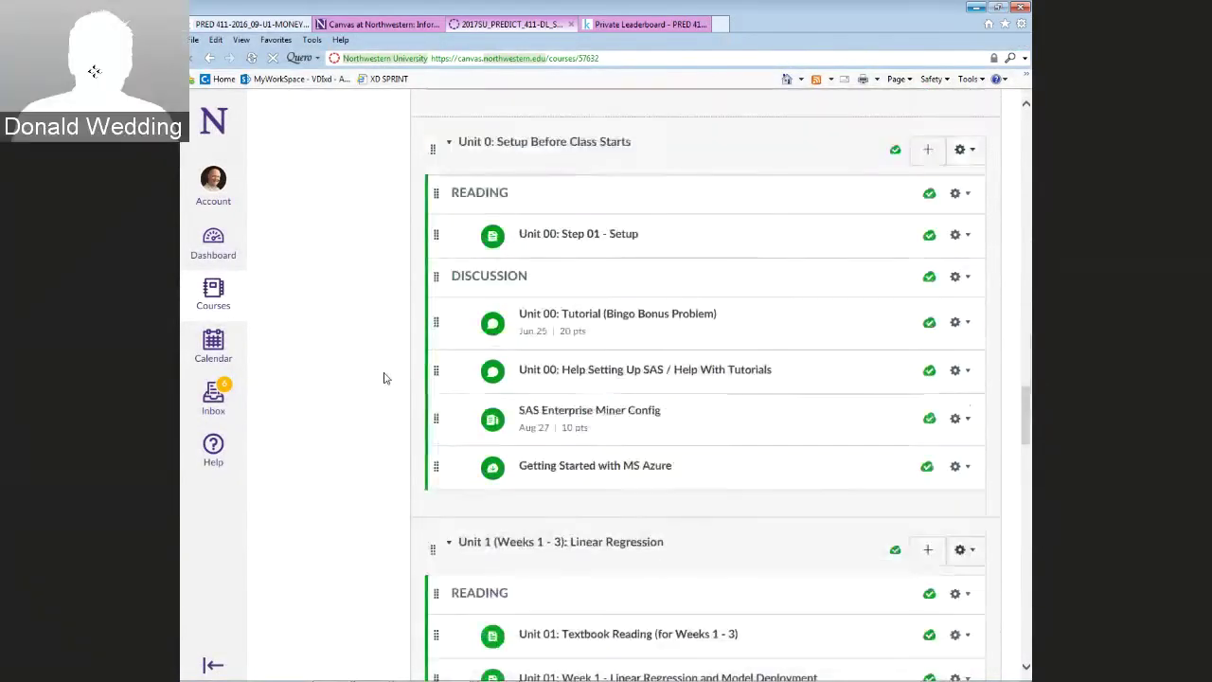
scroll(383, 377, down, 8)
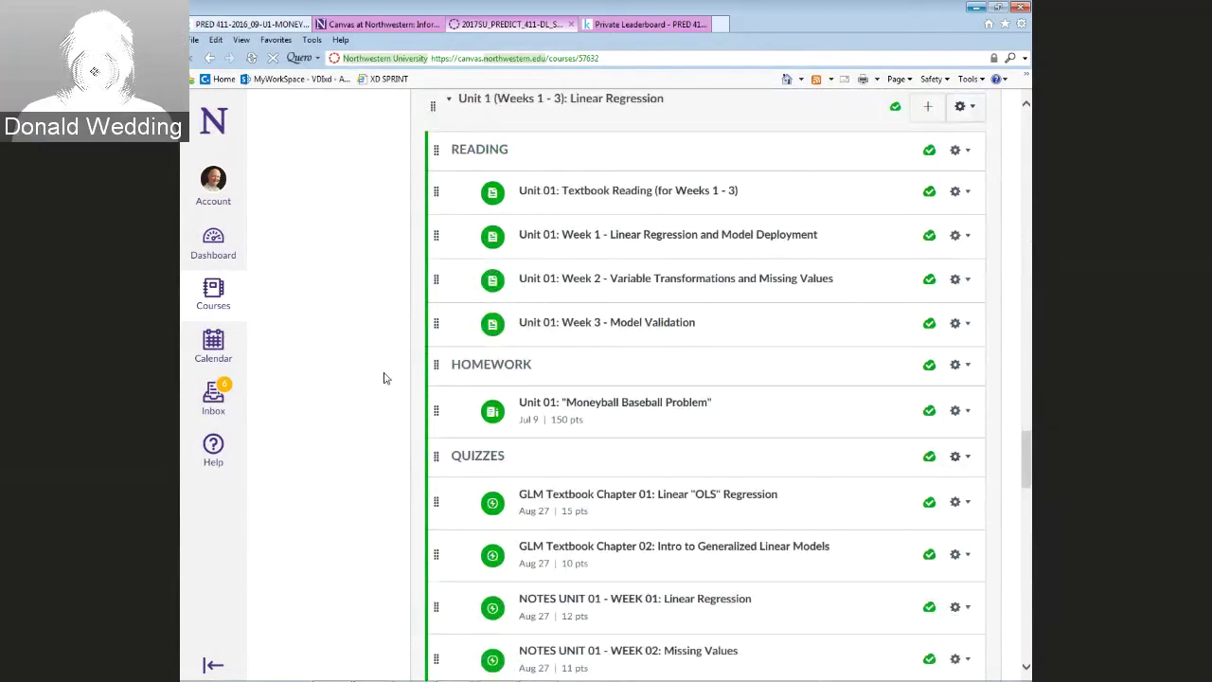
scroll(384, 378, down, 3)
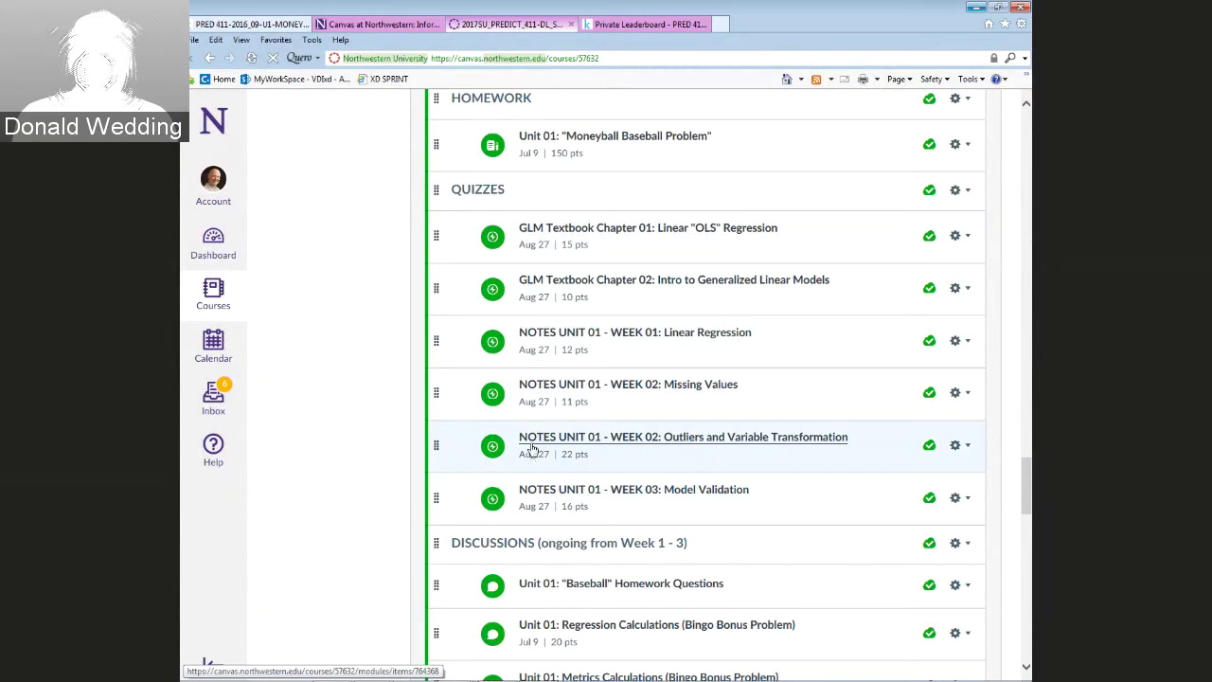
scroll(532, 449, down, 3)
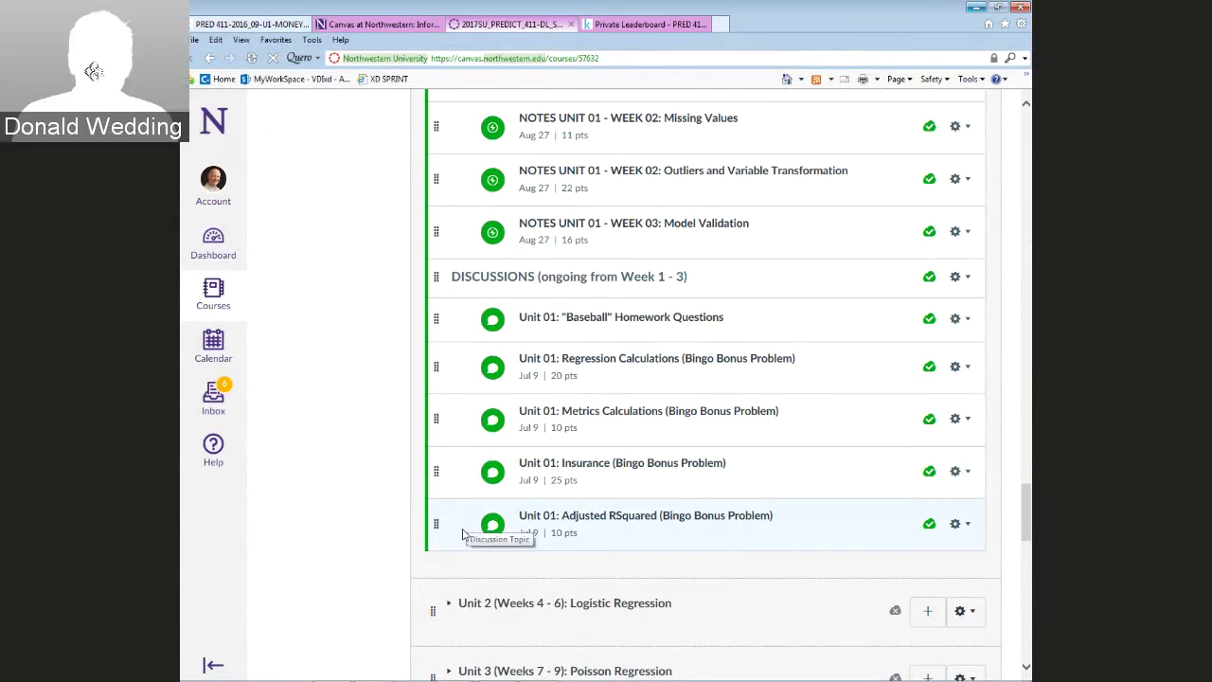
Examine the point values of the Unit 01 Bingo Bonus discussions and return to the course's homework solutions and downloads.
double_click(557, 533)
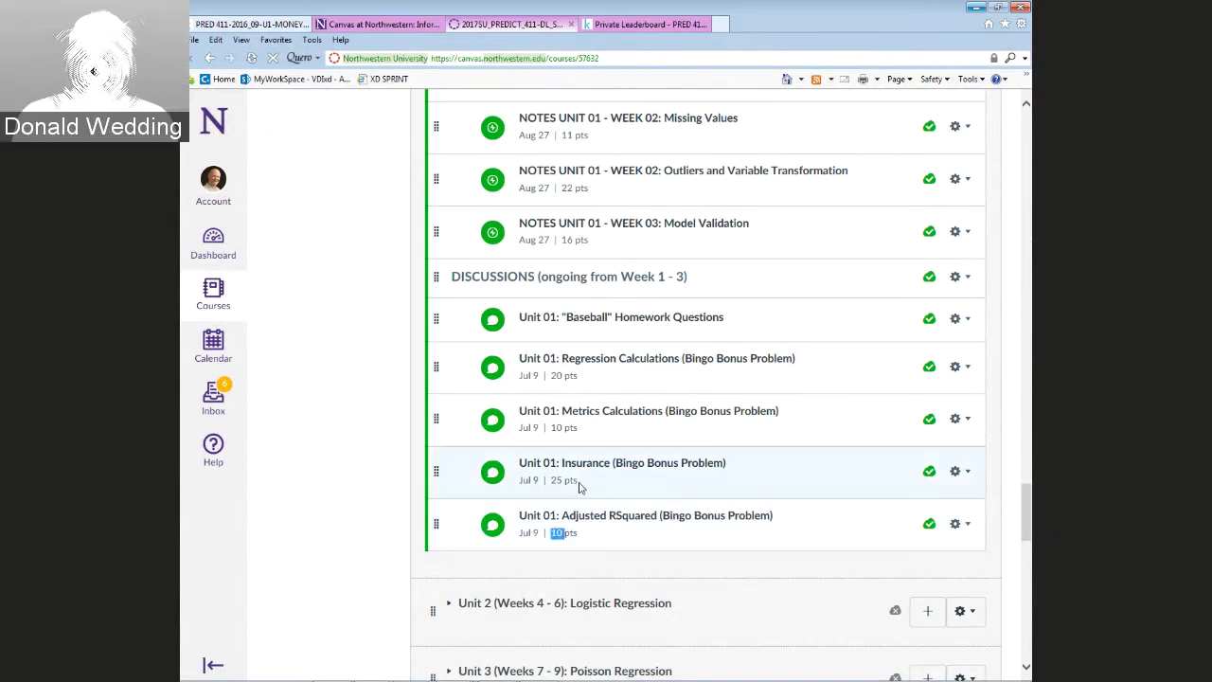
drag(578, 428, 555, 432)
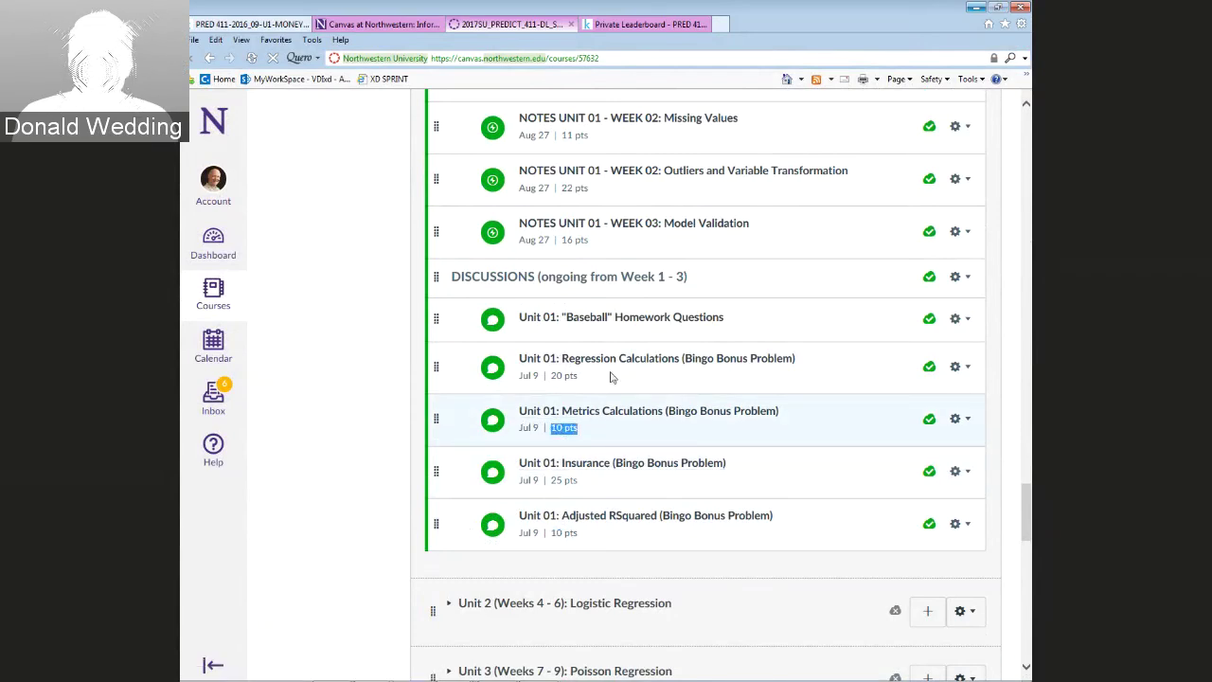
scroll(610, 377, up, 1)
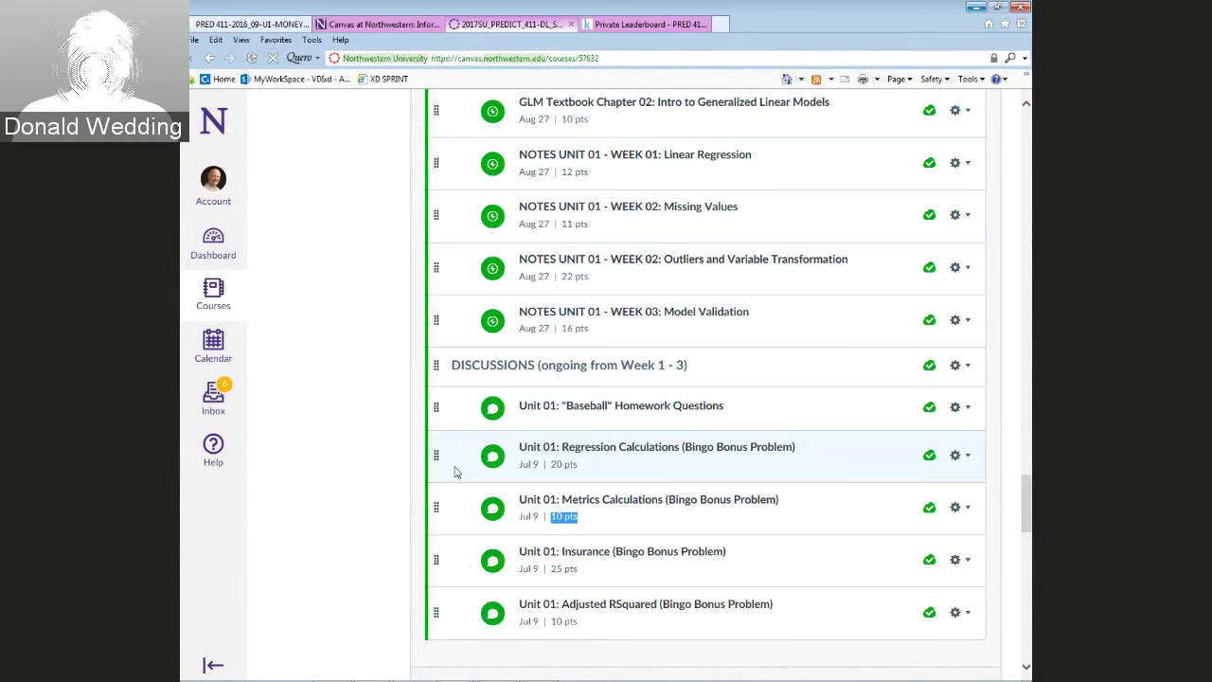
scroll(454, 472, up, 15)
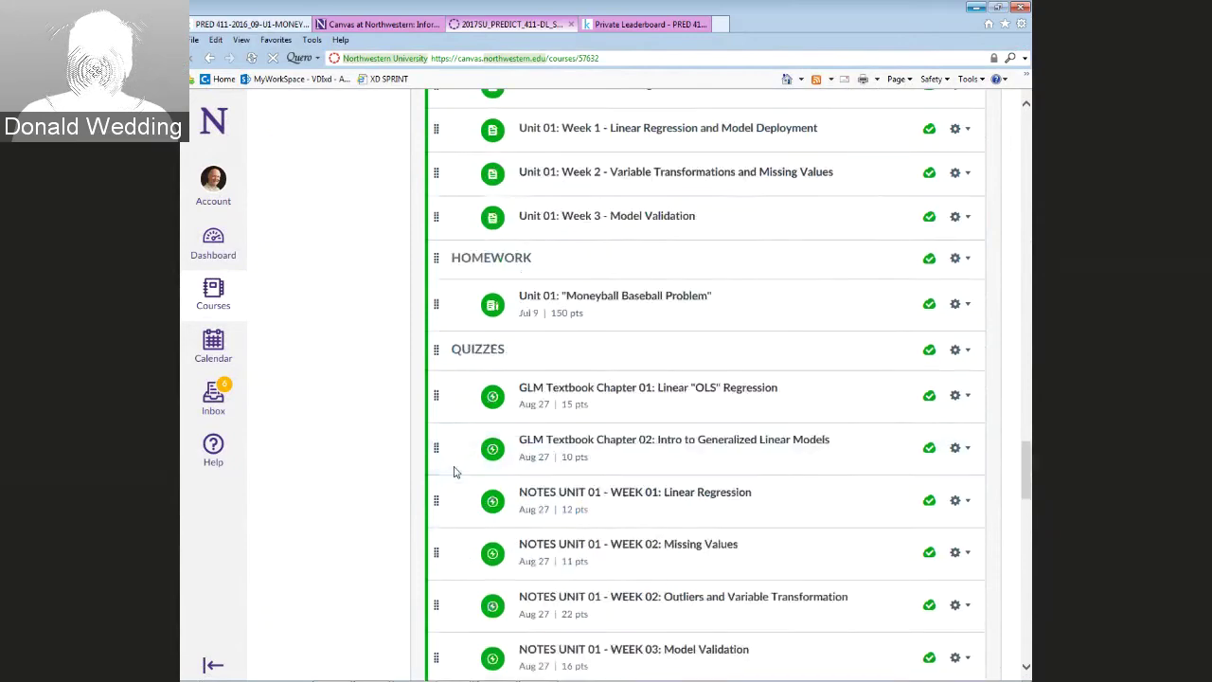
scroll(453, 472, up, 8)
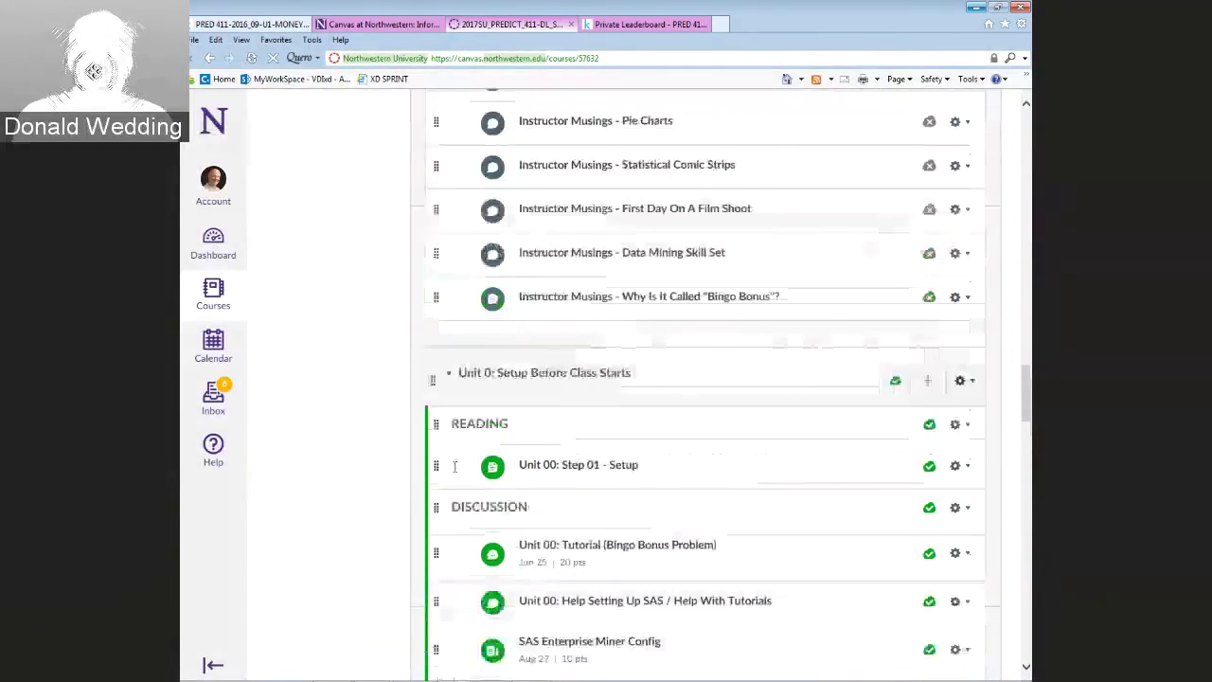
scroll(453, 471, up, 16)
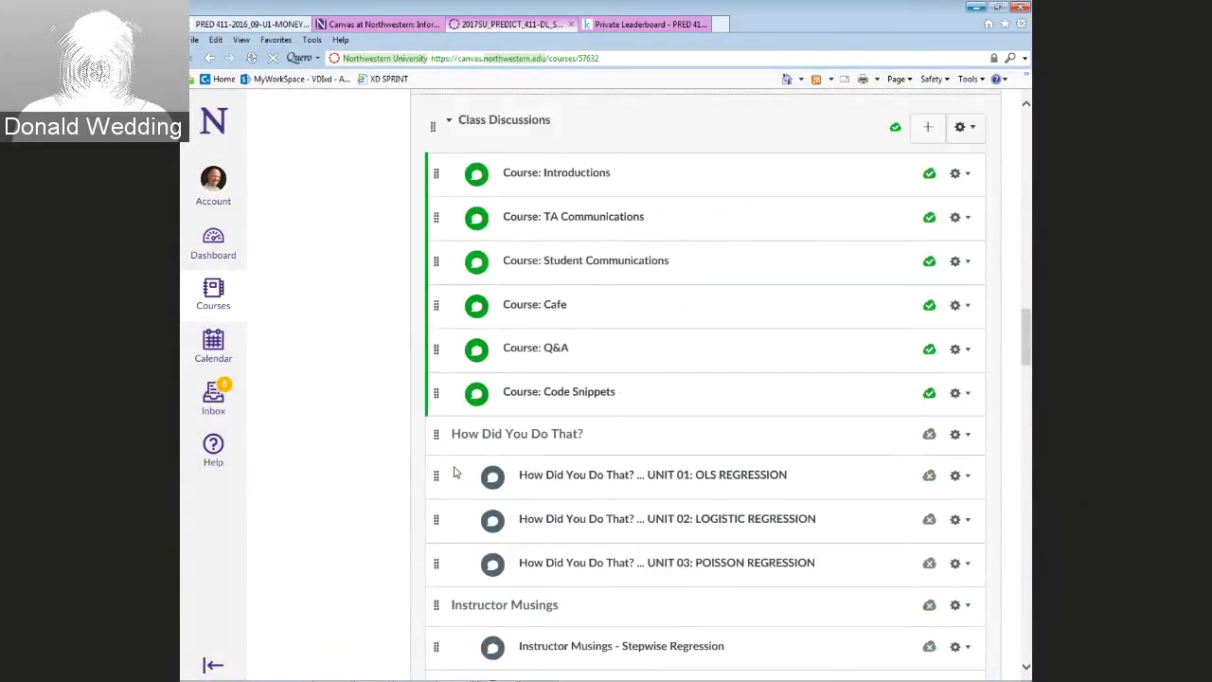
scroll(453, 472, up, 8)
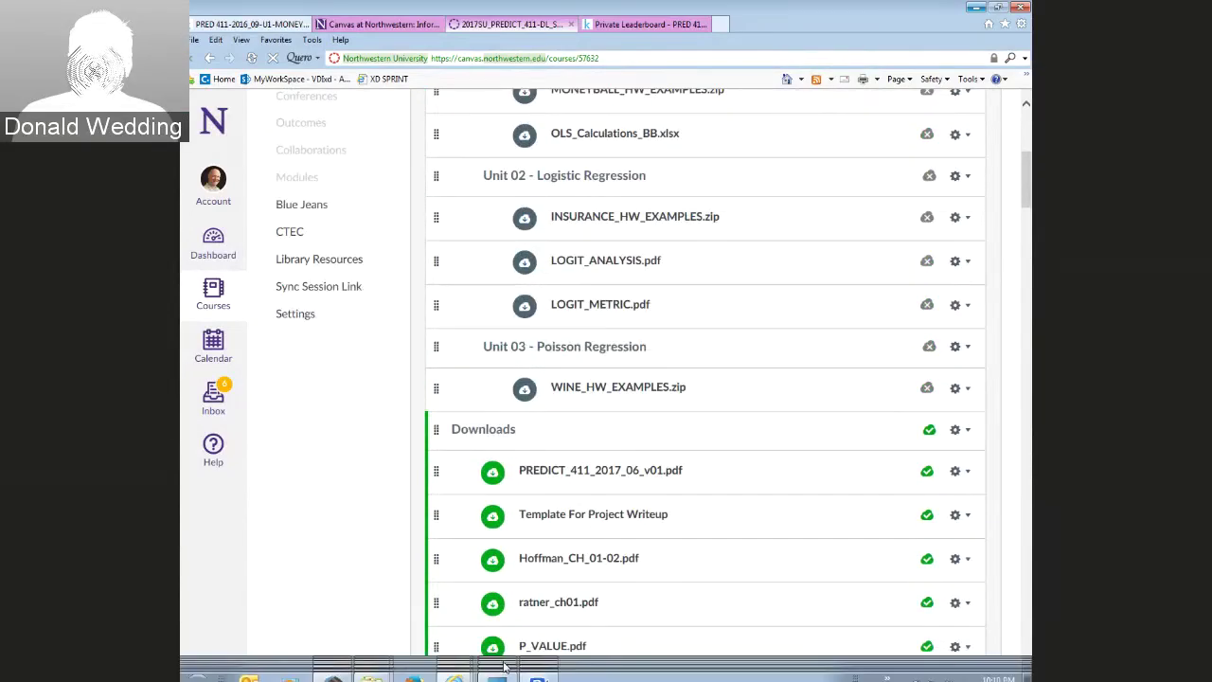
Switch to Blue Jeans to read the newest chat question, and minimize the meeting and browser windows to reach the desktop.
click(537, 670)
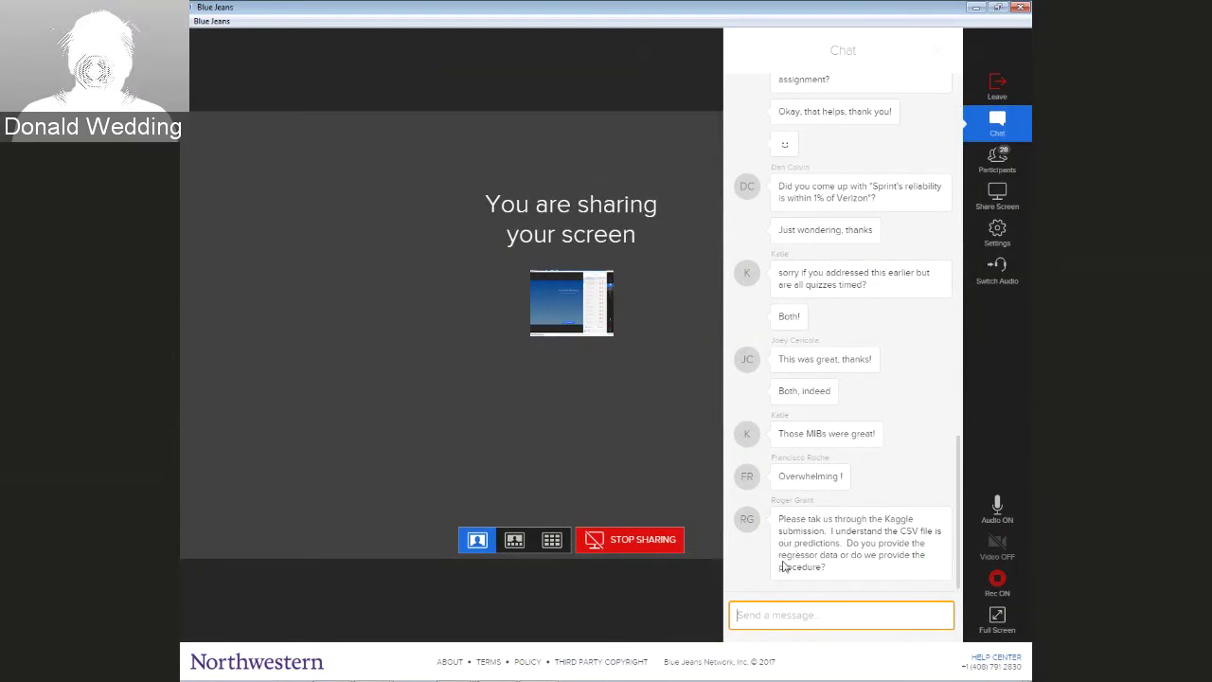
click(975, 12)
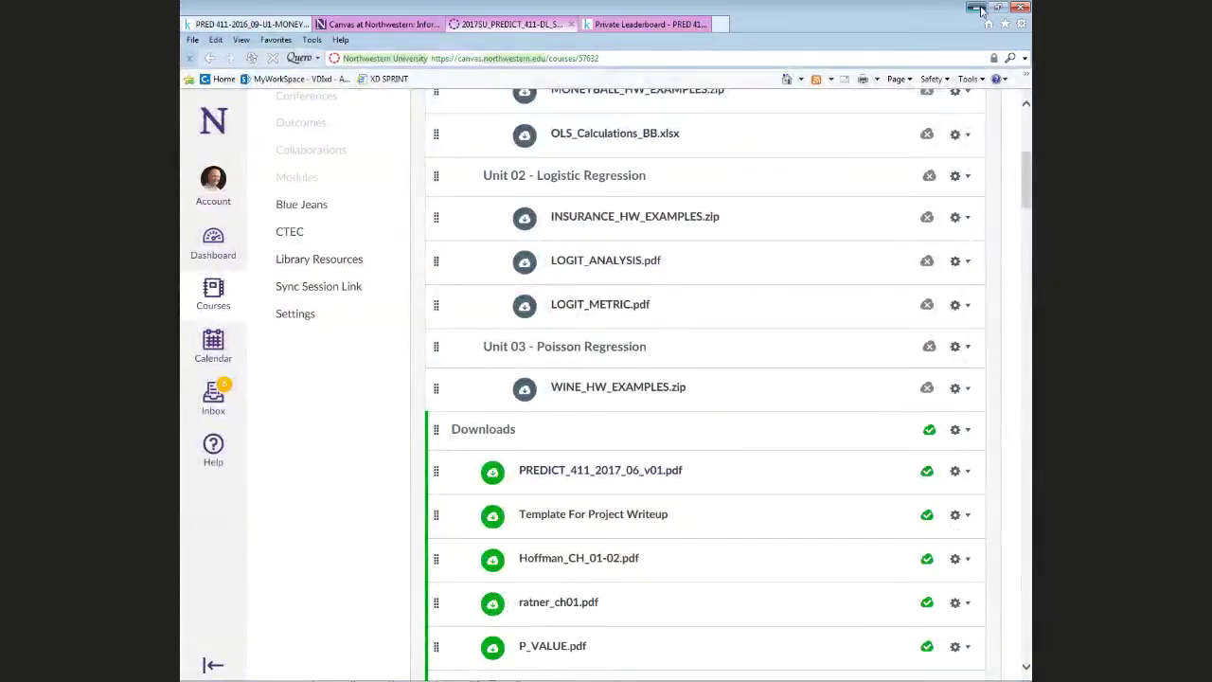
click(976, 9)
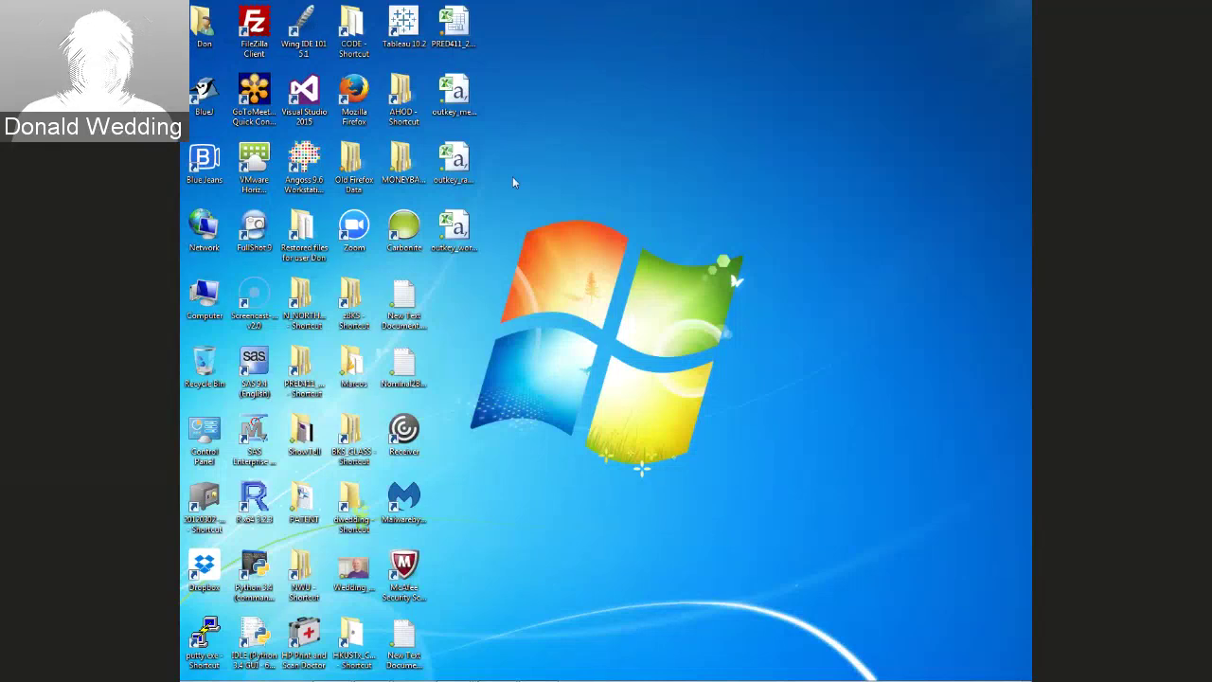
Open the PRED411 archives folder from its desktop shortcut and go up two levels to the X_Instructor folder.
click(400, 159)
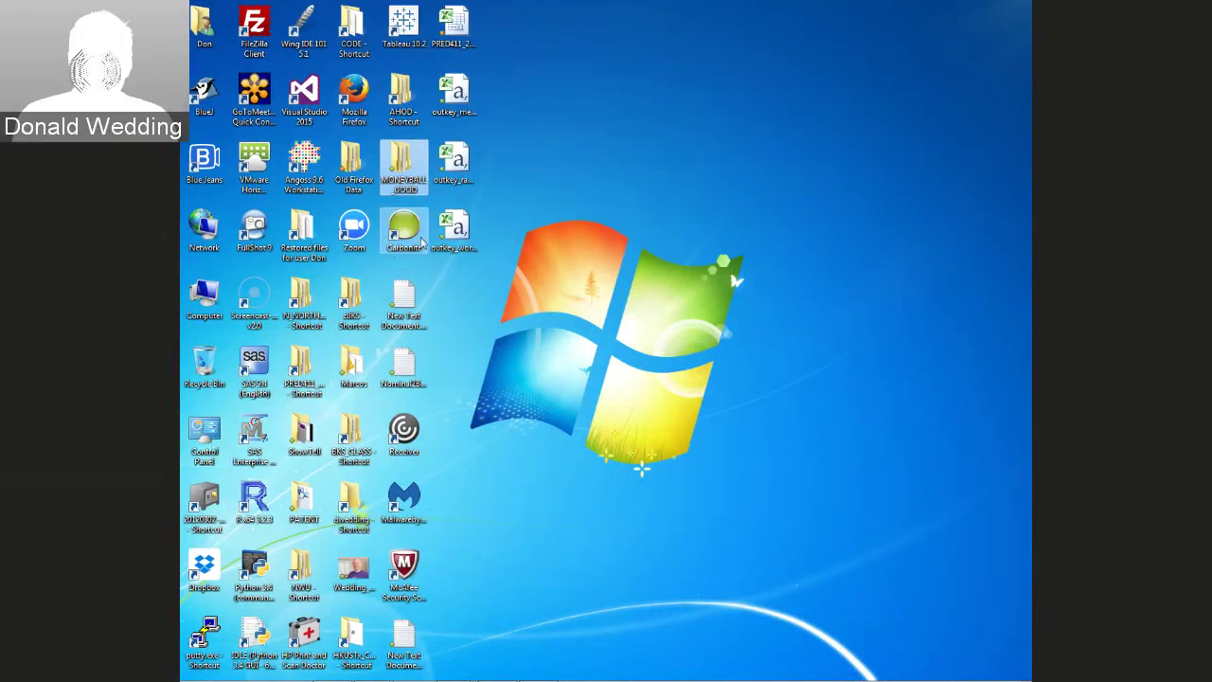
click(304, 305)
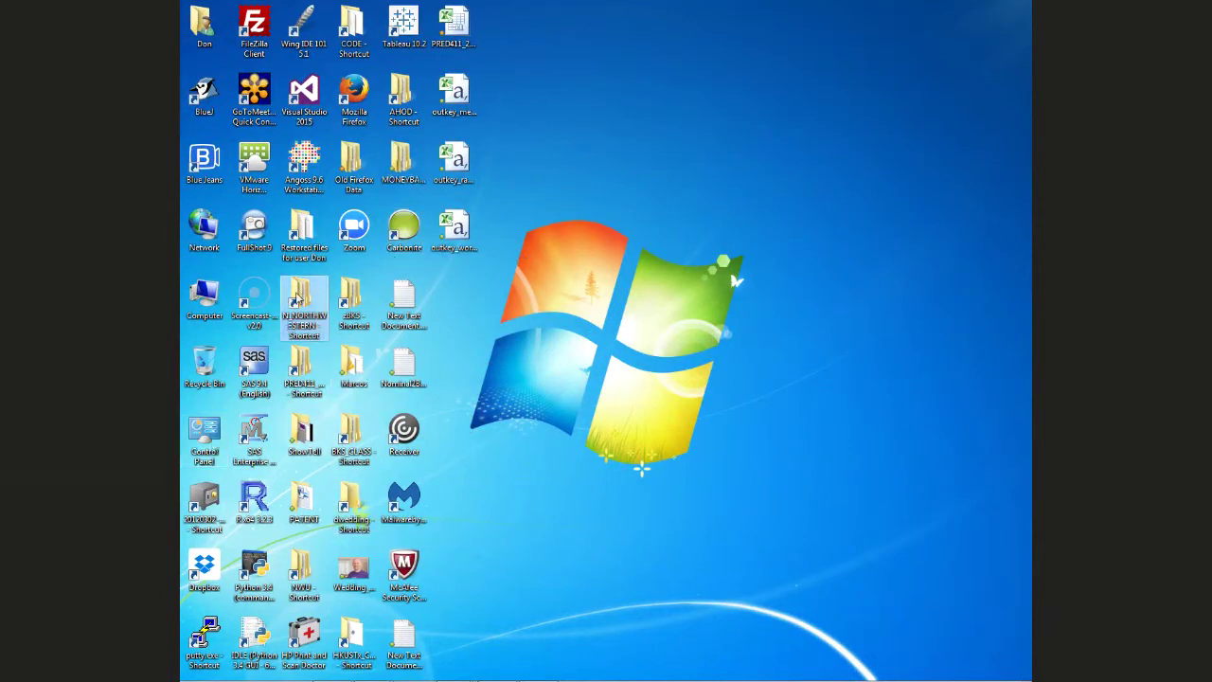
double_click(302, 358)
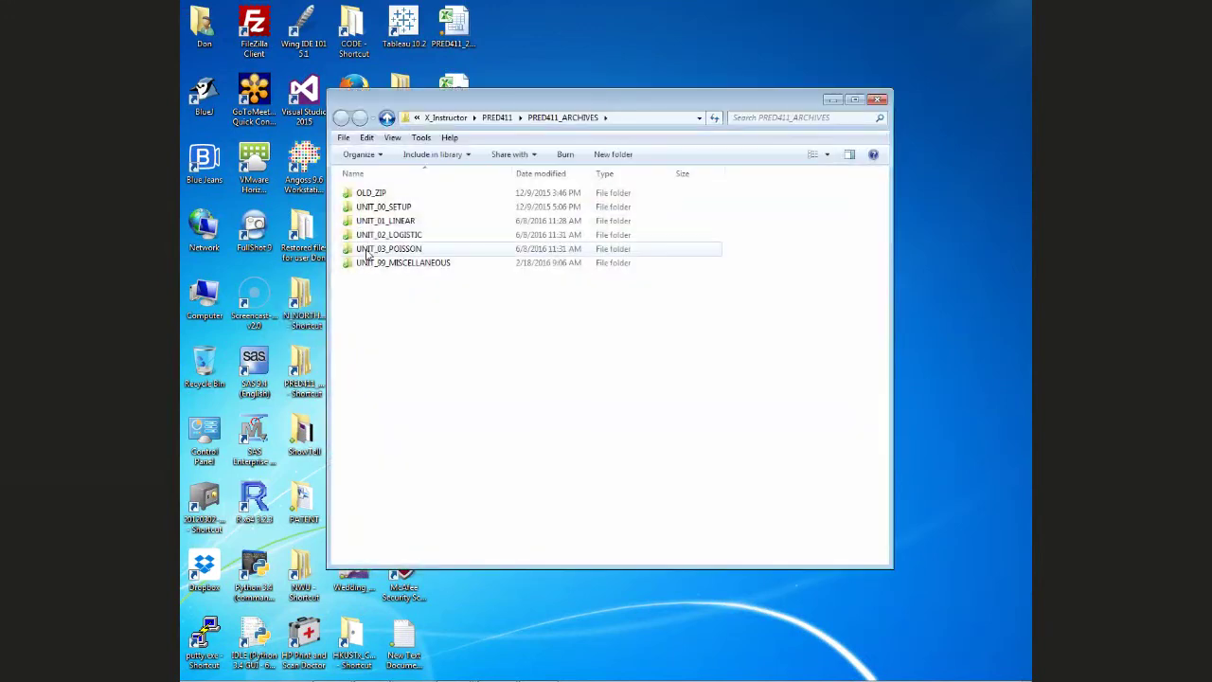
click(388, 120)
click(387, 120)
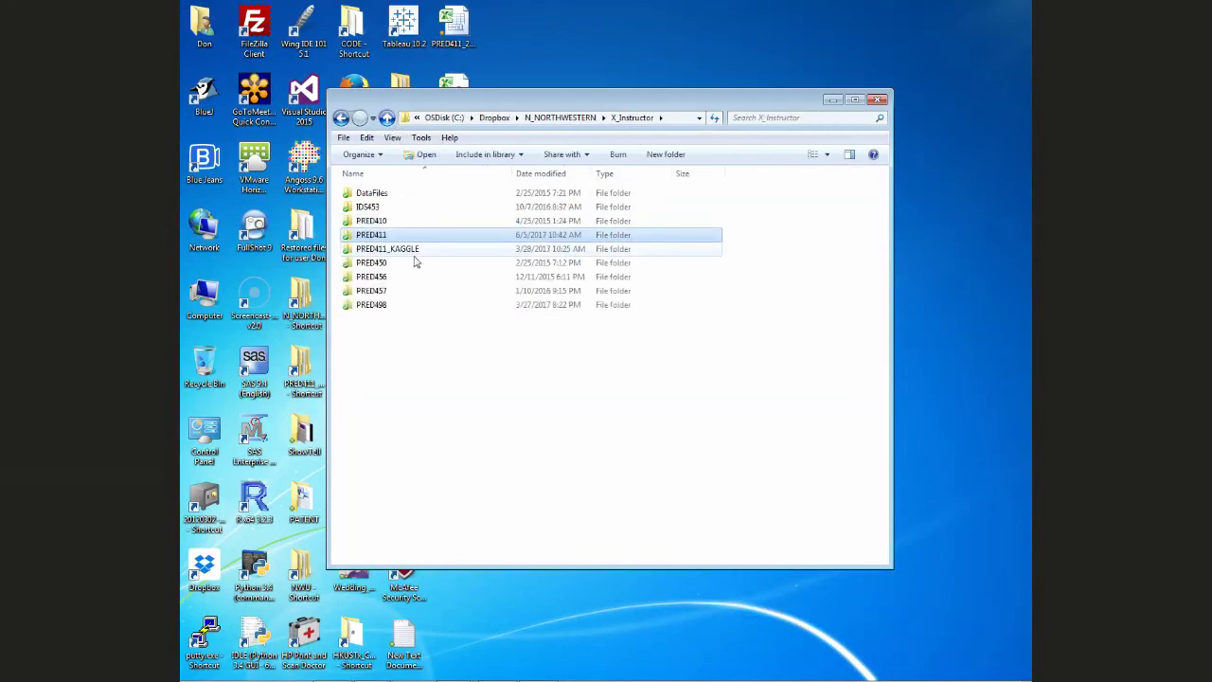
Open the GIVE TO STUDENTS folder within PRED411_KAGGLE, KAGGLE_U1_Moneyball, DATA FILES.
double_click(409, 248)
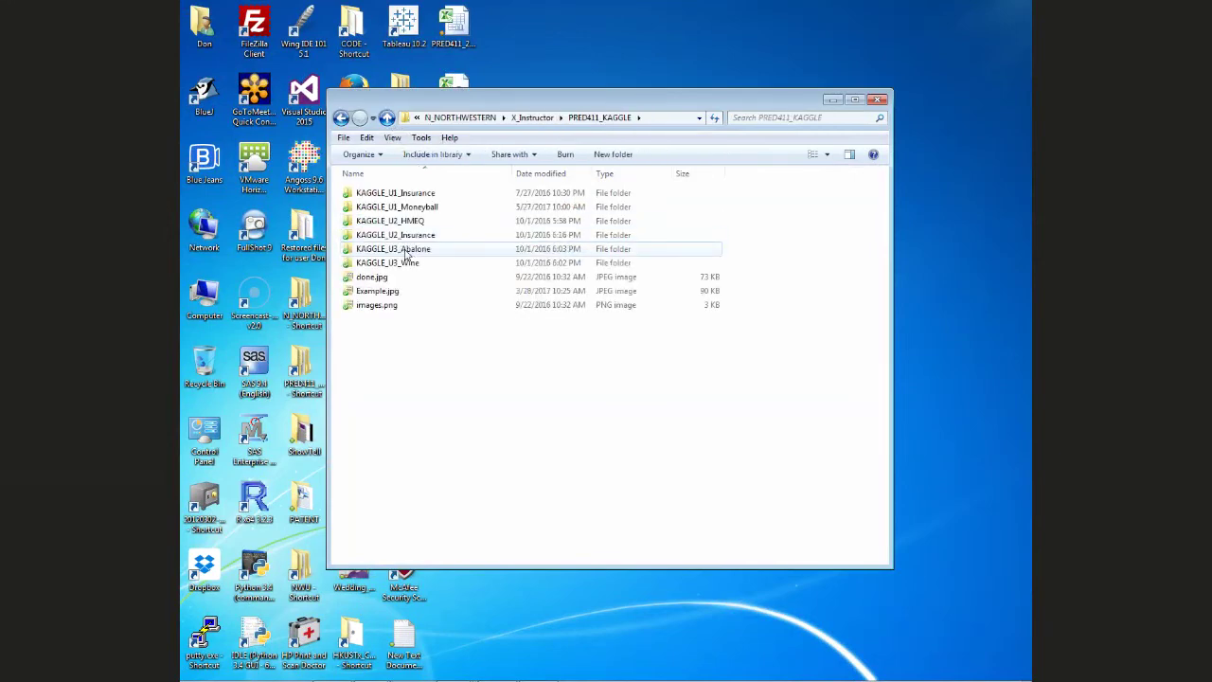
double_click(407, 207)
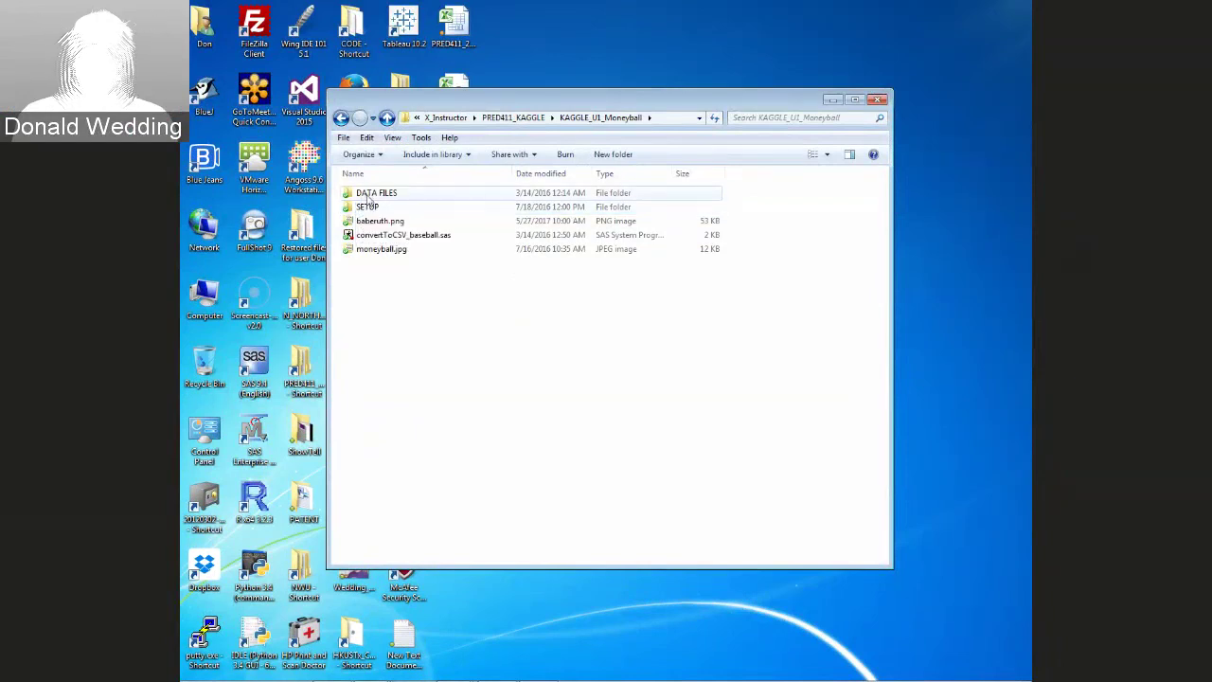
double_click(369, 194)
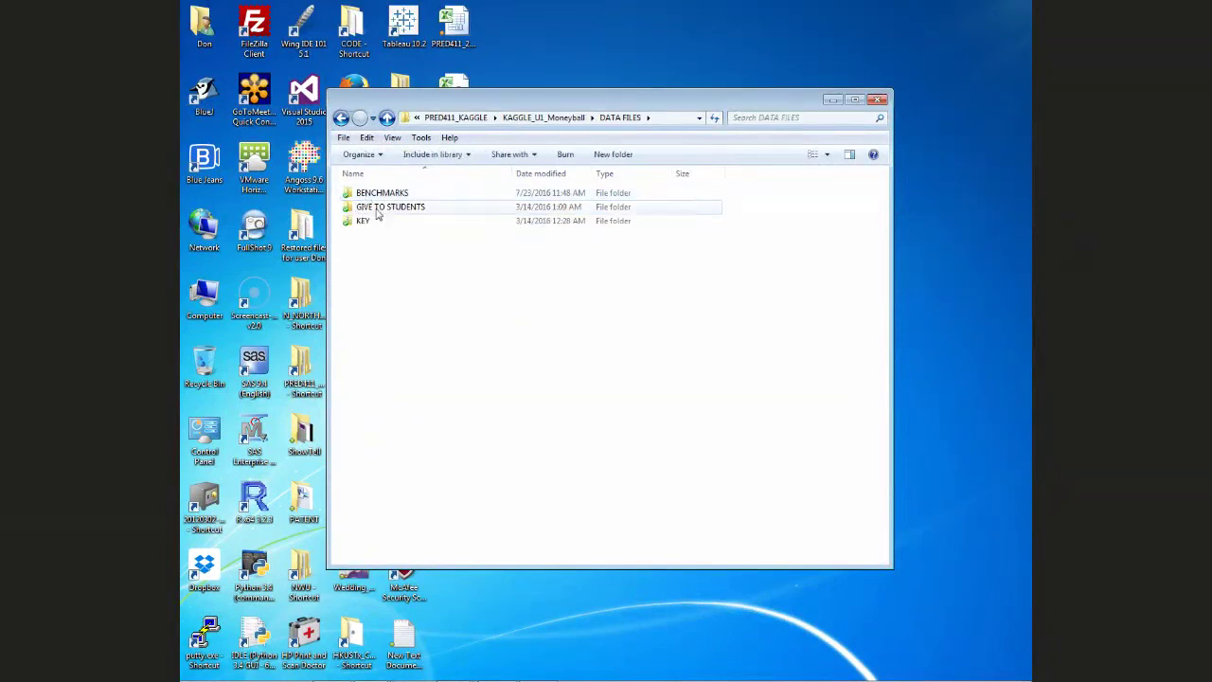
double_click(390, 207)
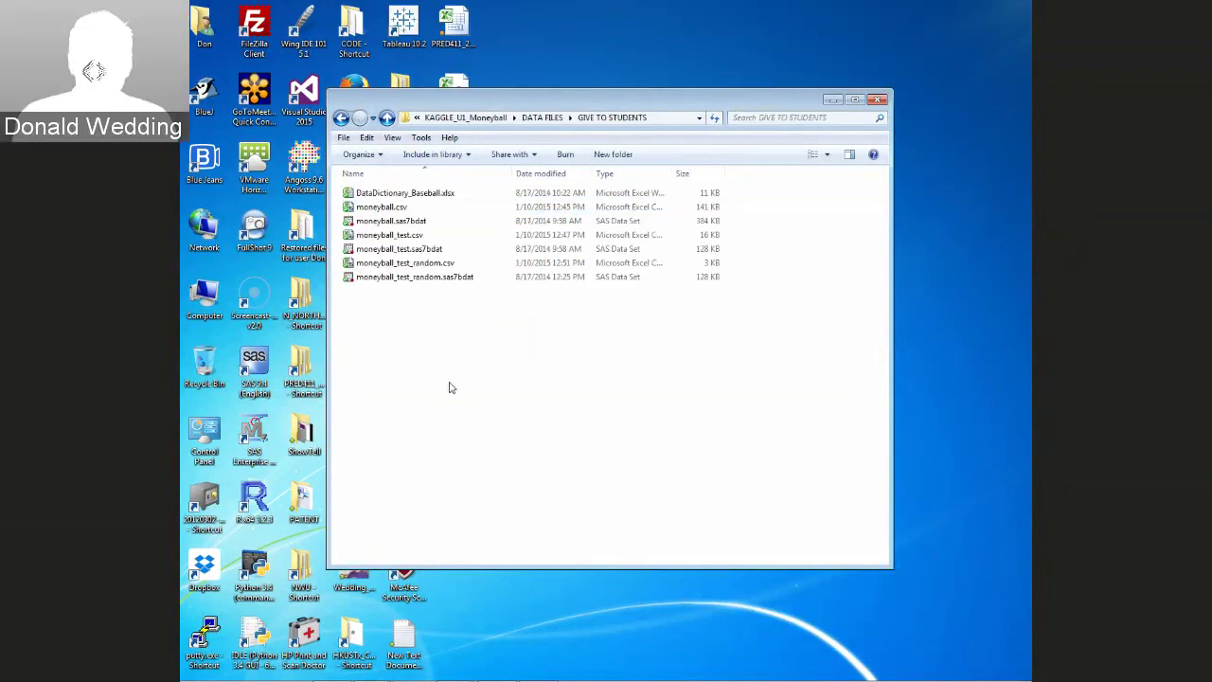
Open moneyball.csv in Excel and step through the first record identifiers in the INDEX column.
double_click(365, 209)
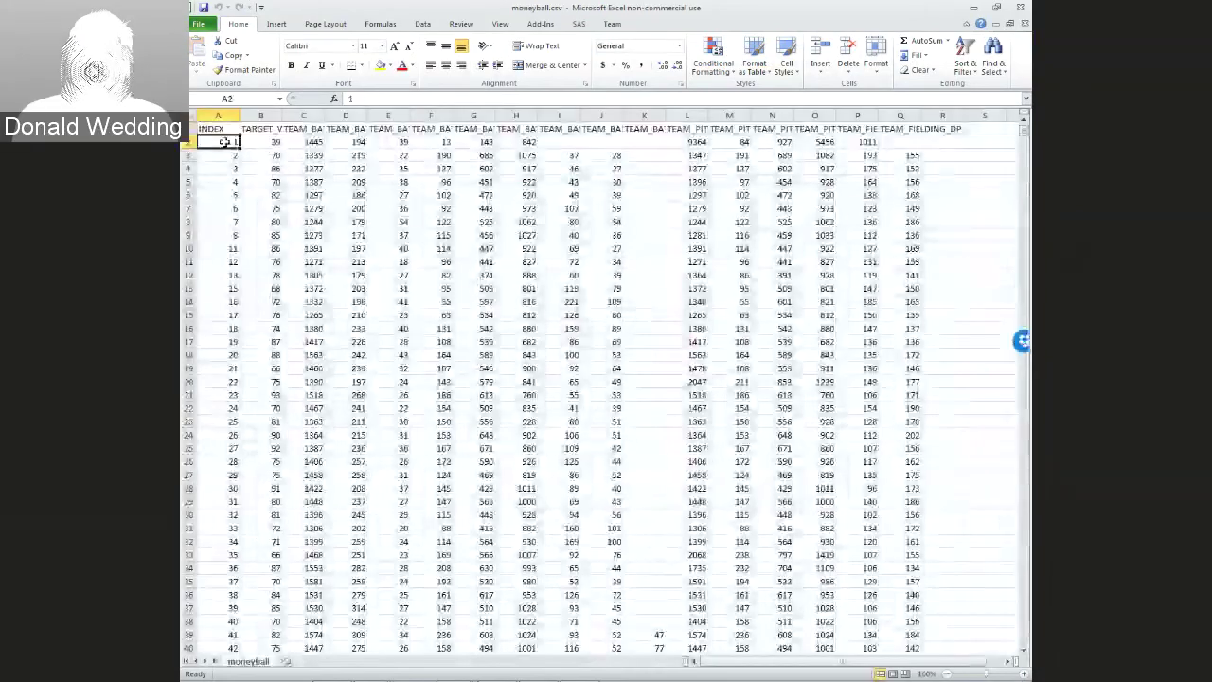
click(230, 156)
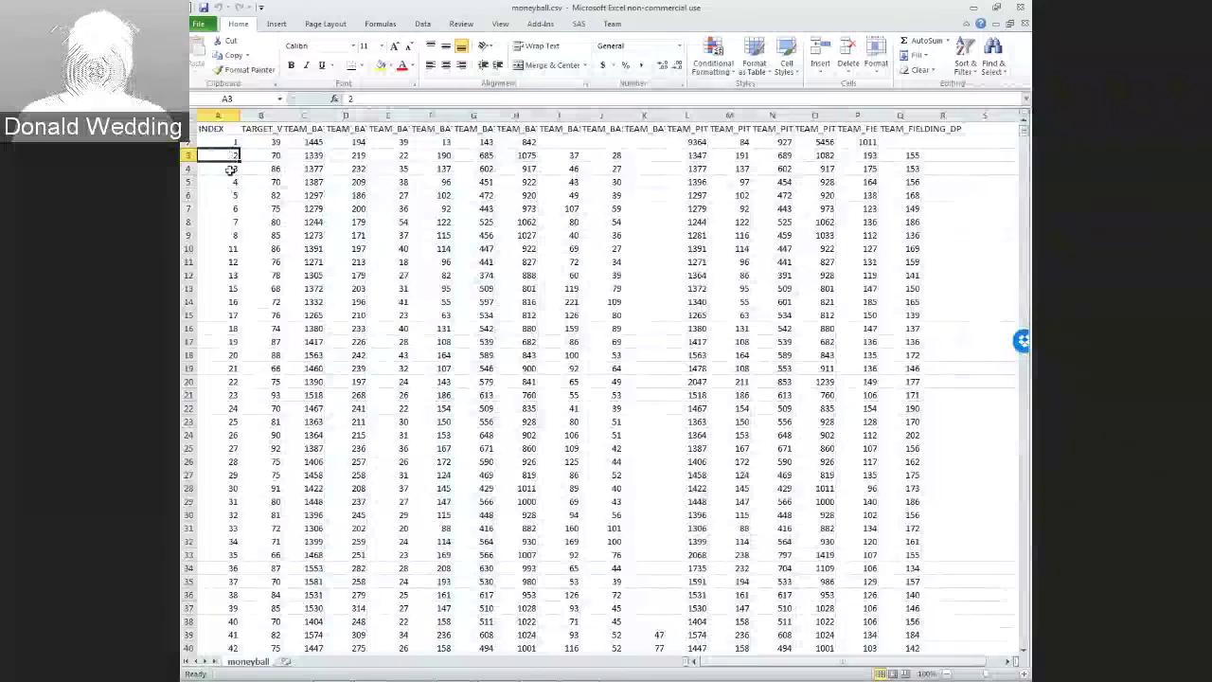
click(230, 170)
click(233, 181)
click(234, 195)
click(237, 221)
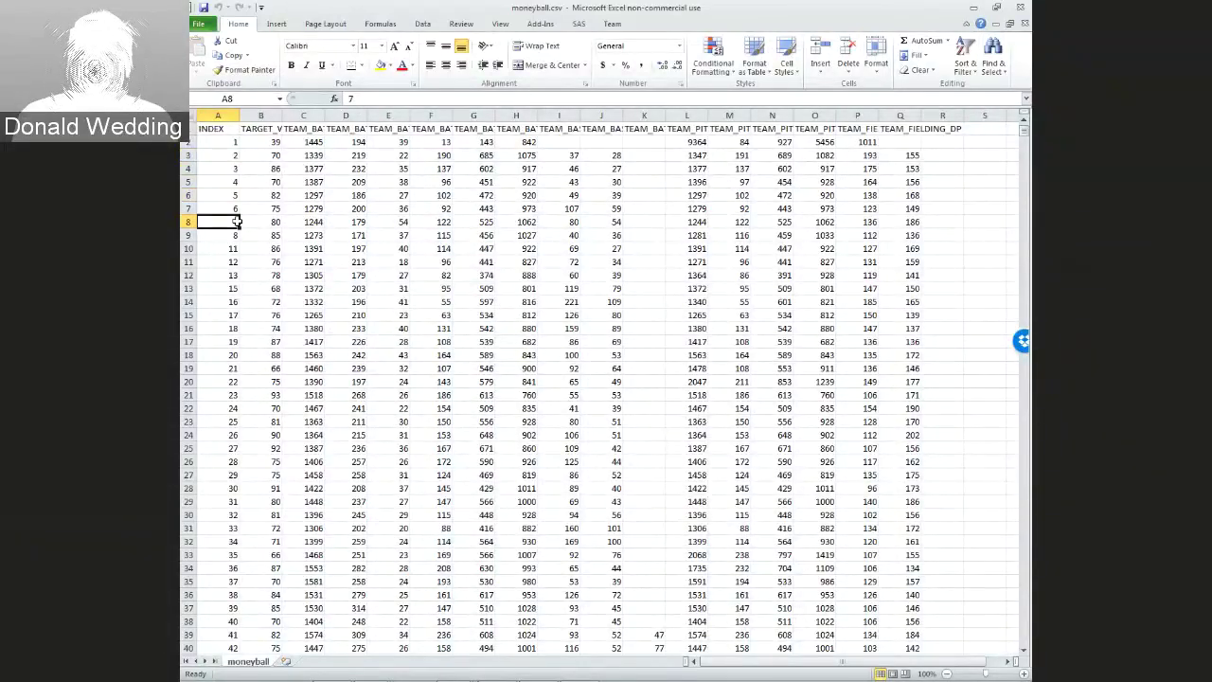
click(236, 235)
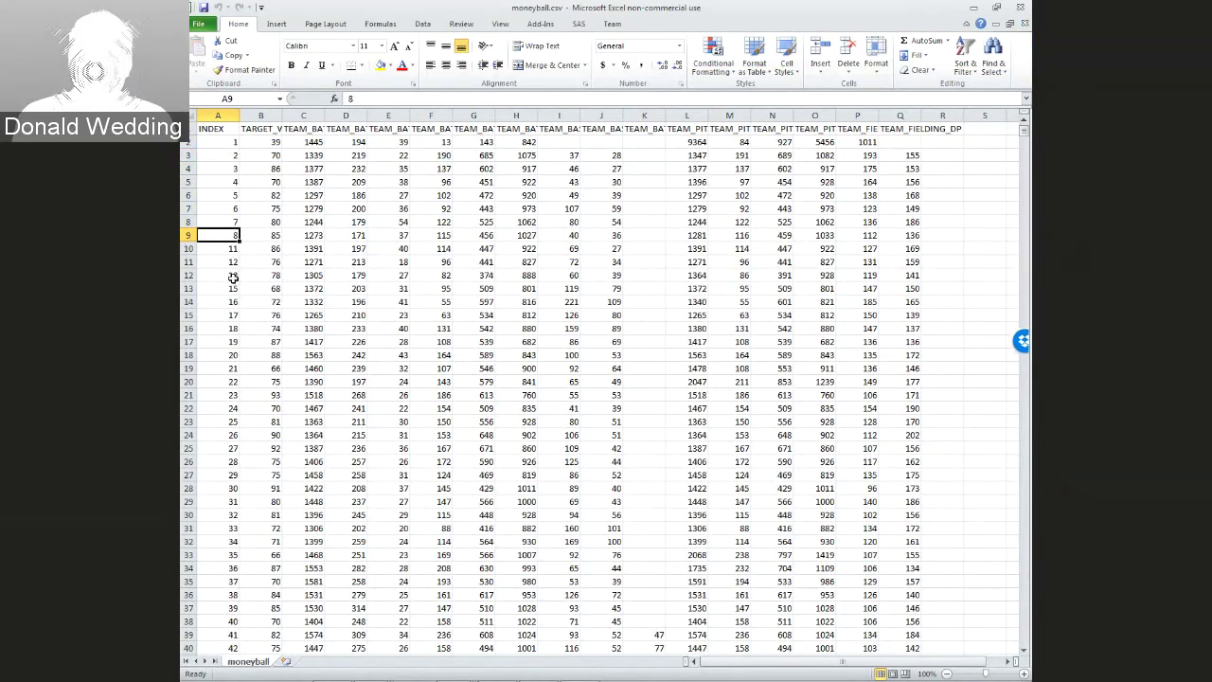
Examine the first record field by field, from INDEX and the target column across to TEAM_BASERUN_SB.
click(223, 143)
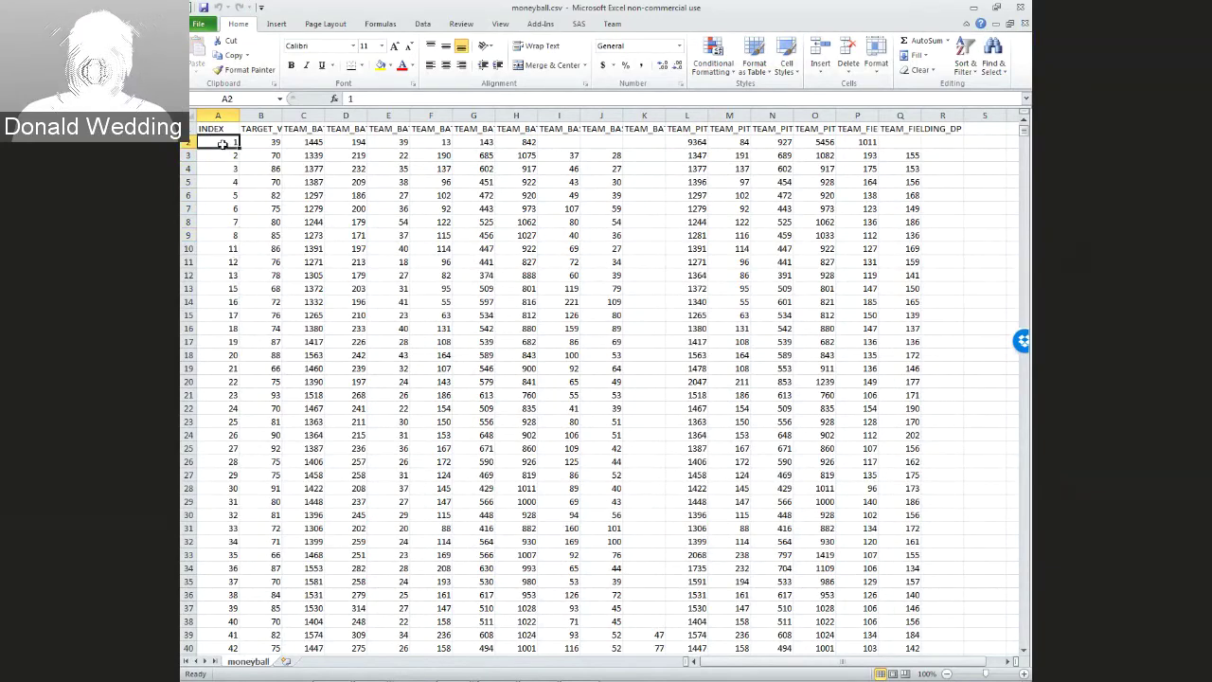
click(277, 144)
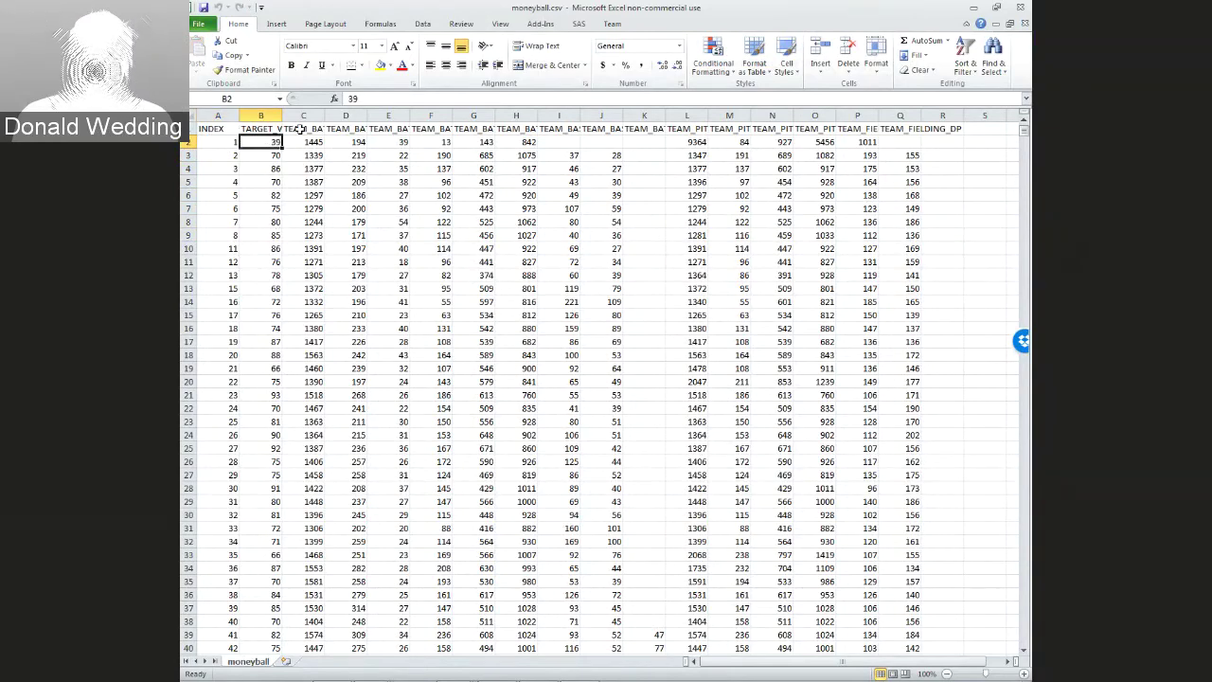
click(300, 129)
click(313, 144)
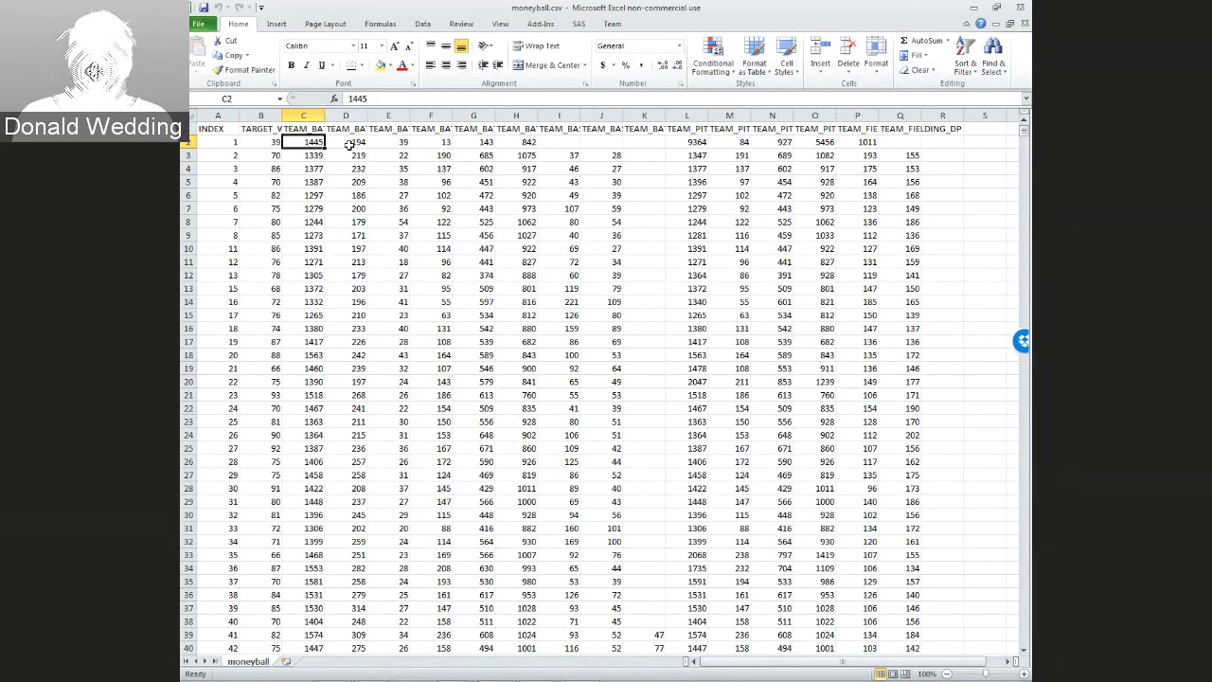
click(350, 145)
click(399, 143)
click(431, 143)
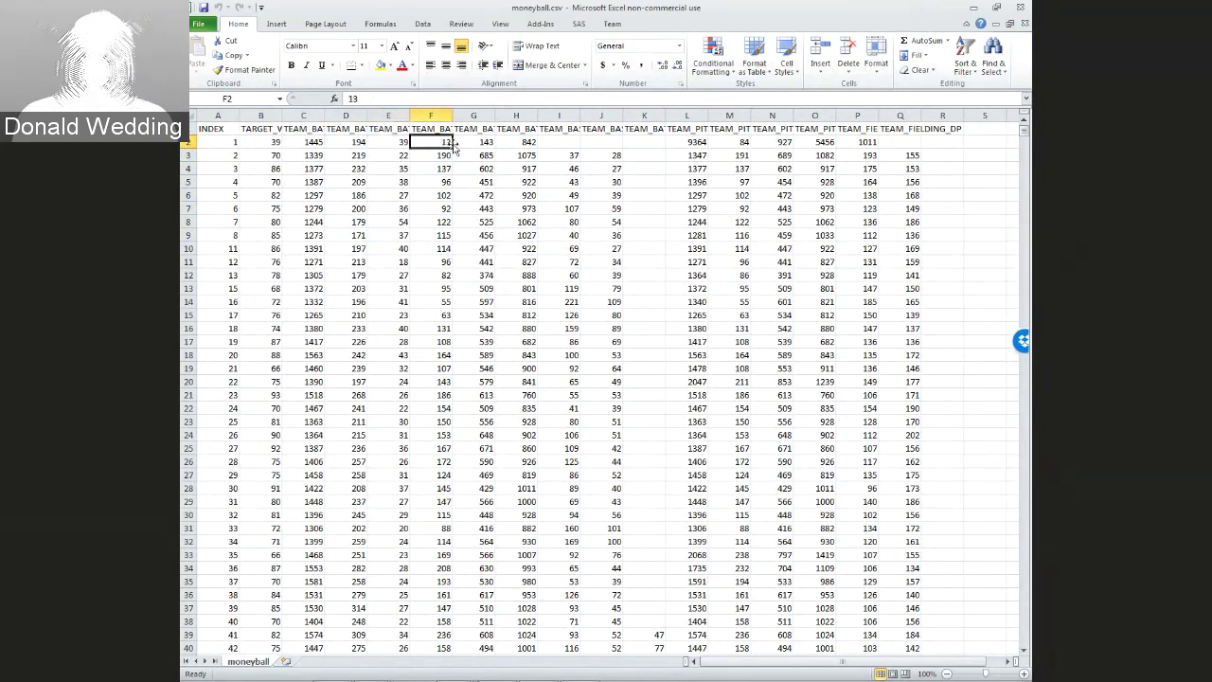
click(473, 143)
click(516, 143)
click(558, 143)
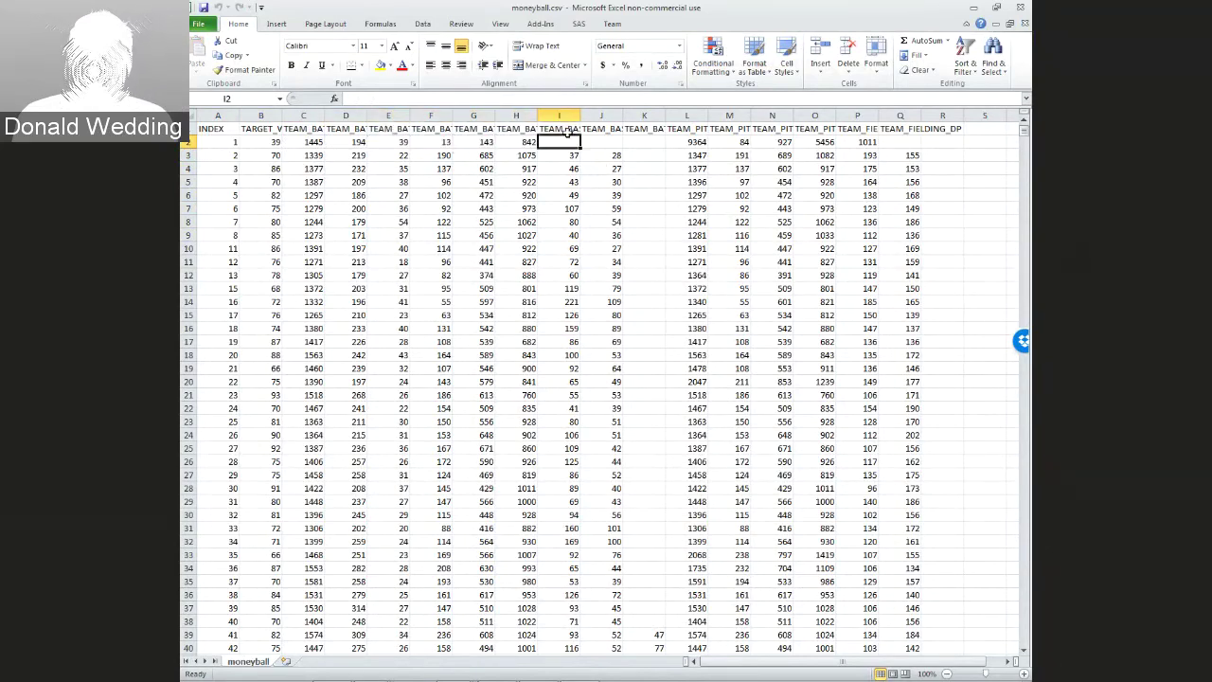
click(568, 132)
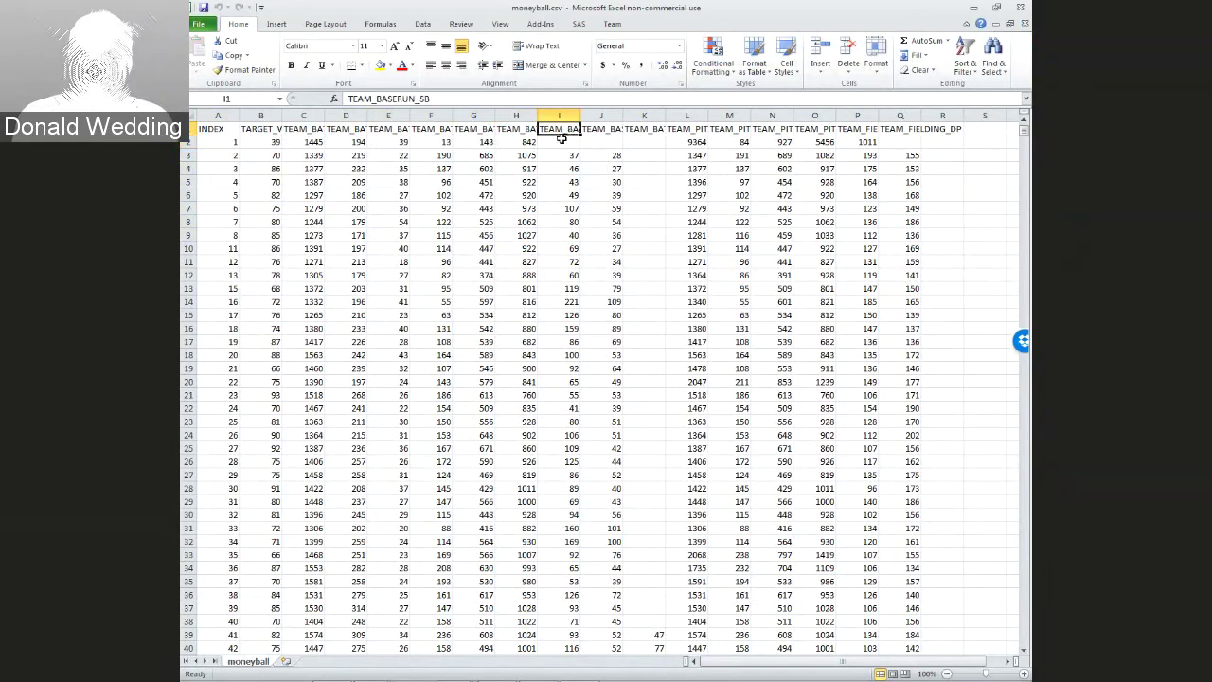
Examine the first record's fields from TEAM_BASERUN_SB across to TEAM_BATTING_HBP.
click(560, 143)
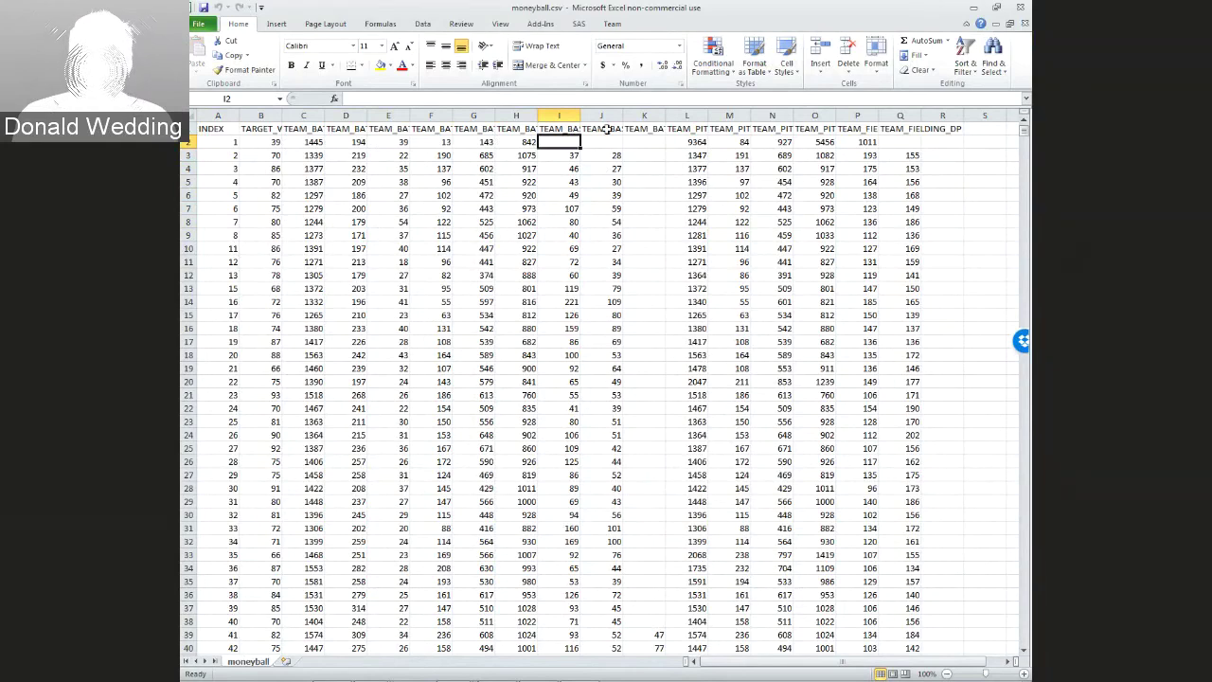
click(607, 131)
click(605, 143)
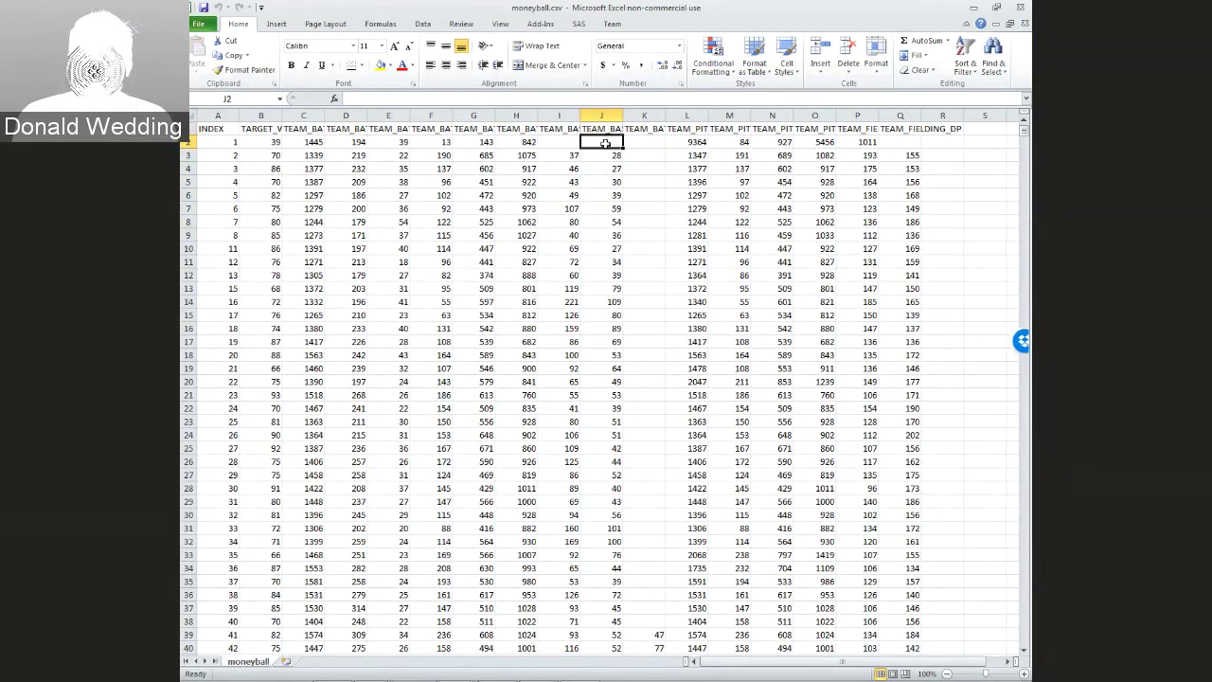
click(637, 130)
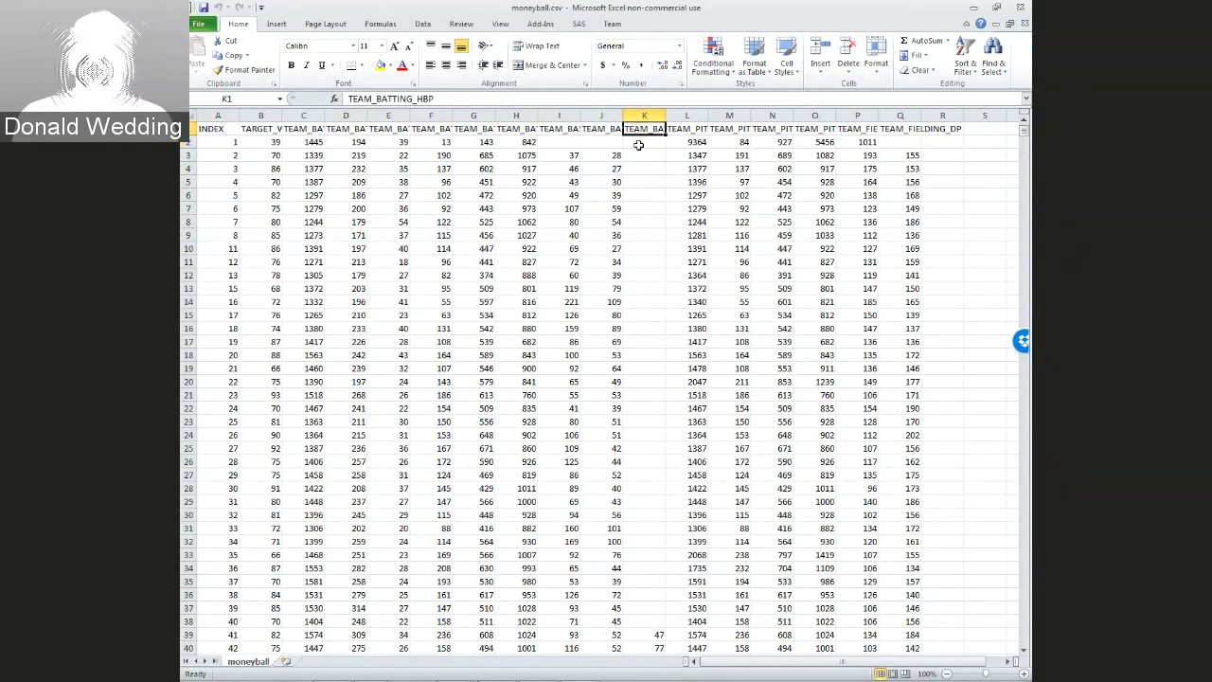
click(639, 143)
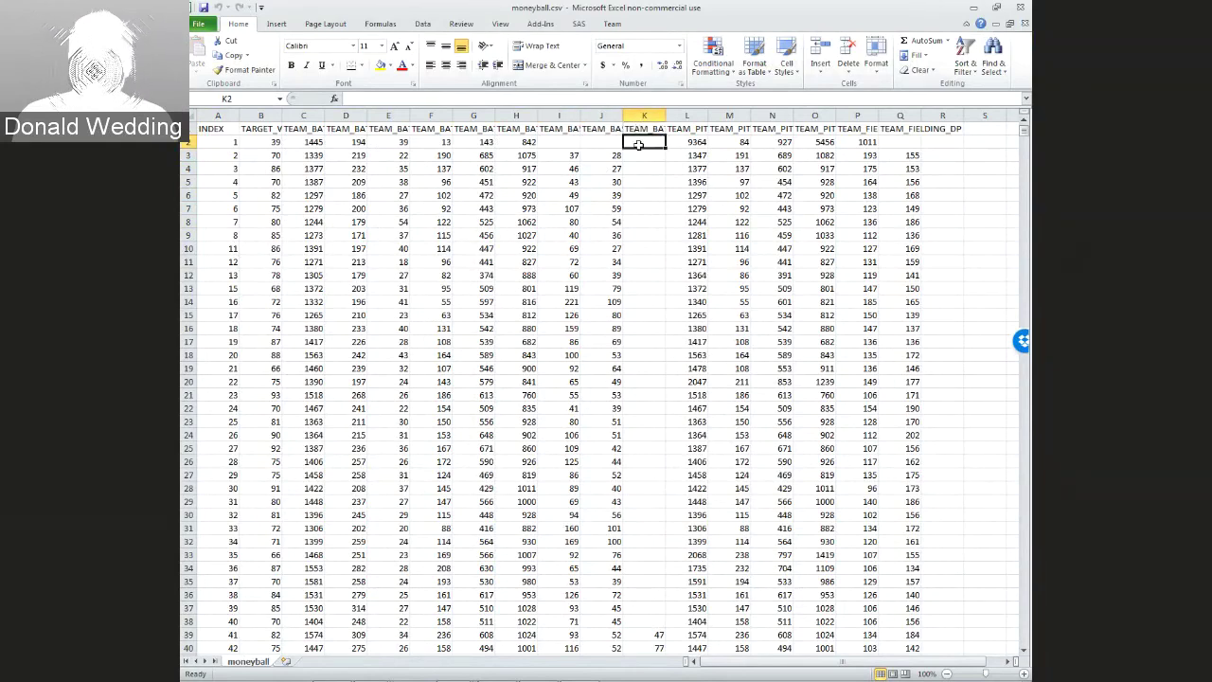
Highlight the first record's predictor values from C2 through Q2, following its target value, and close moneyball.csv.
click(266, 144)
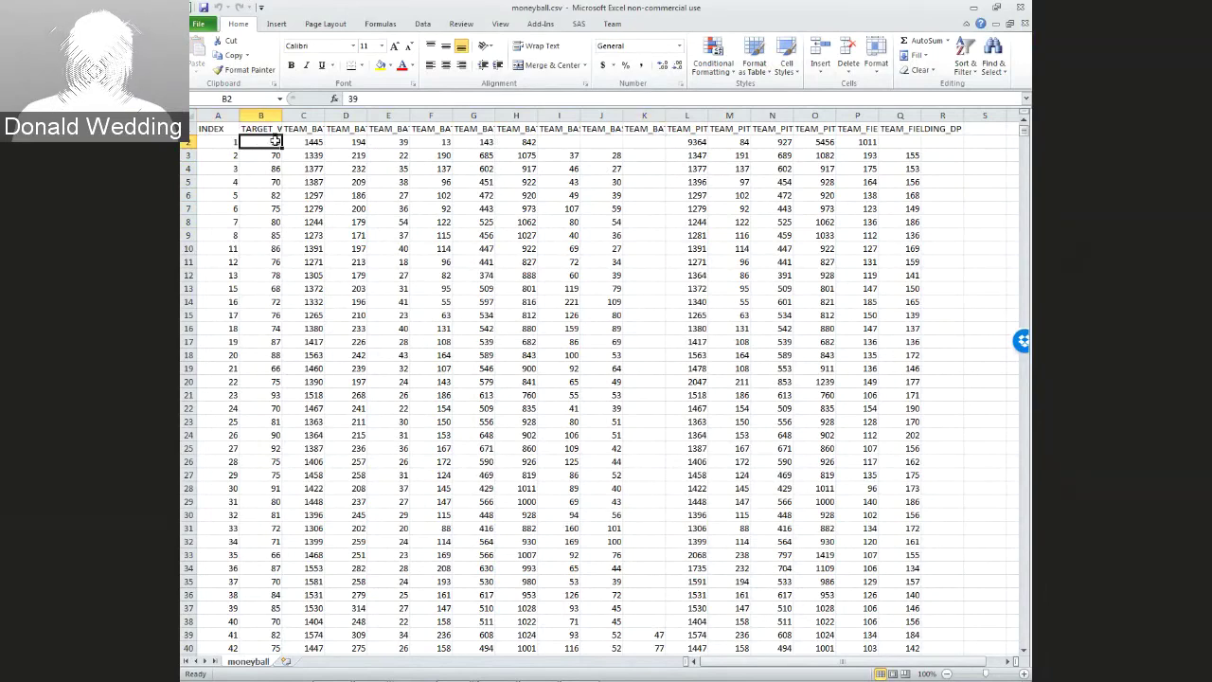
key(Right)
key(shift+Right)
key(shift+Right)
key(shift+Right)
key(shift+Right)
key(shift+Right)
key(shift+Right)
key(shift+Right)
key(shift+Right)
key(shift+Right)
key(shift+Right)
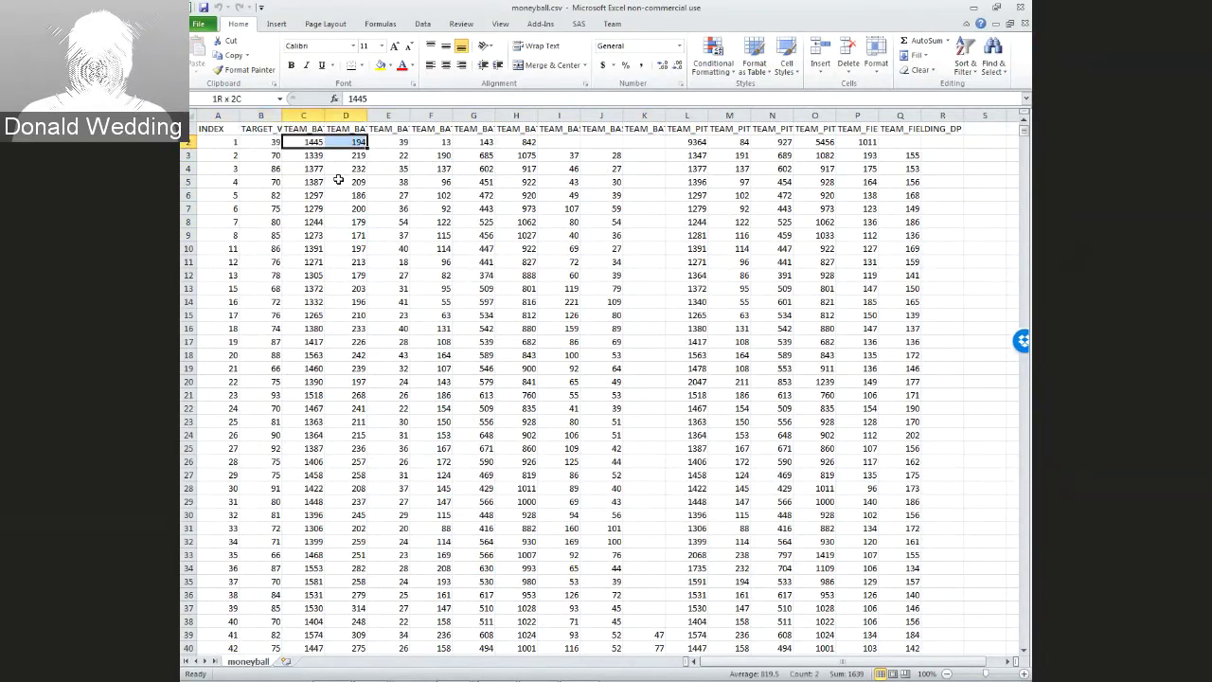
key(shift+Right)
key(shift+Right)
key(shift+Right)
key(shift+Right)
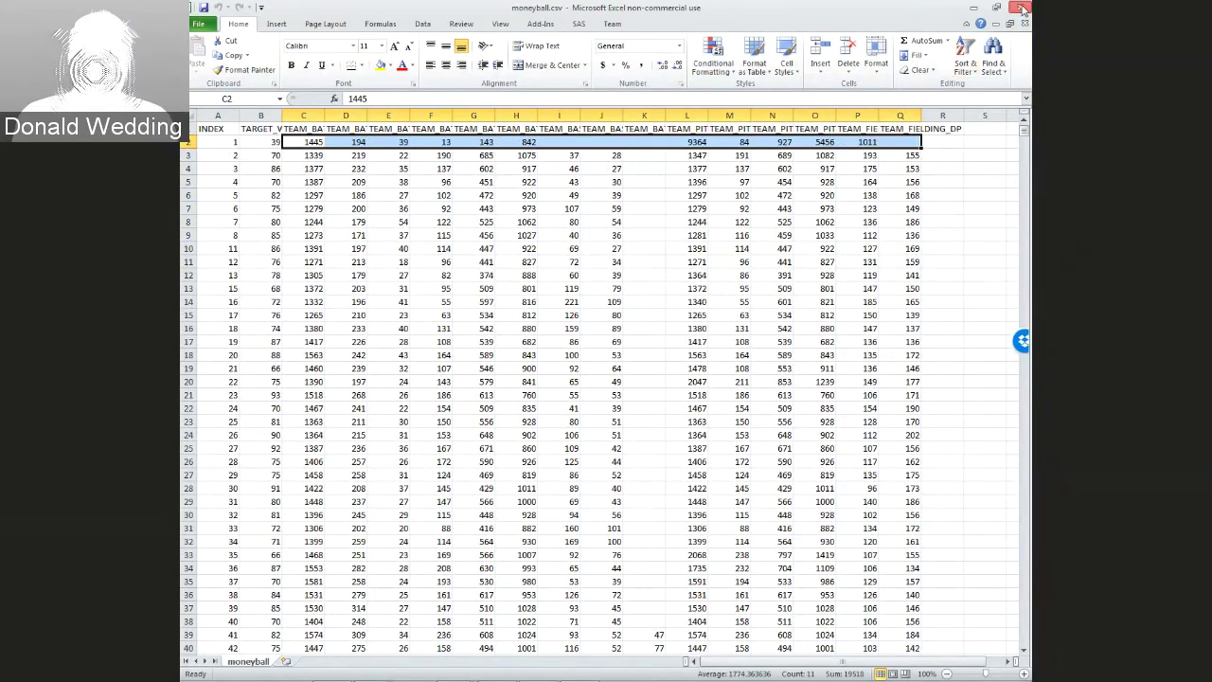
click(1022, 9)
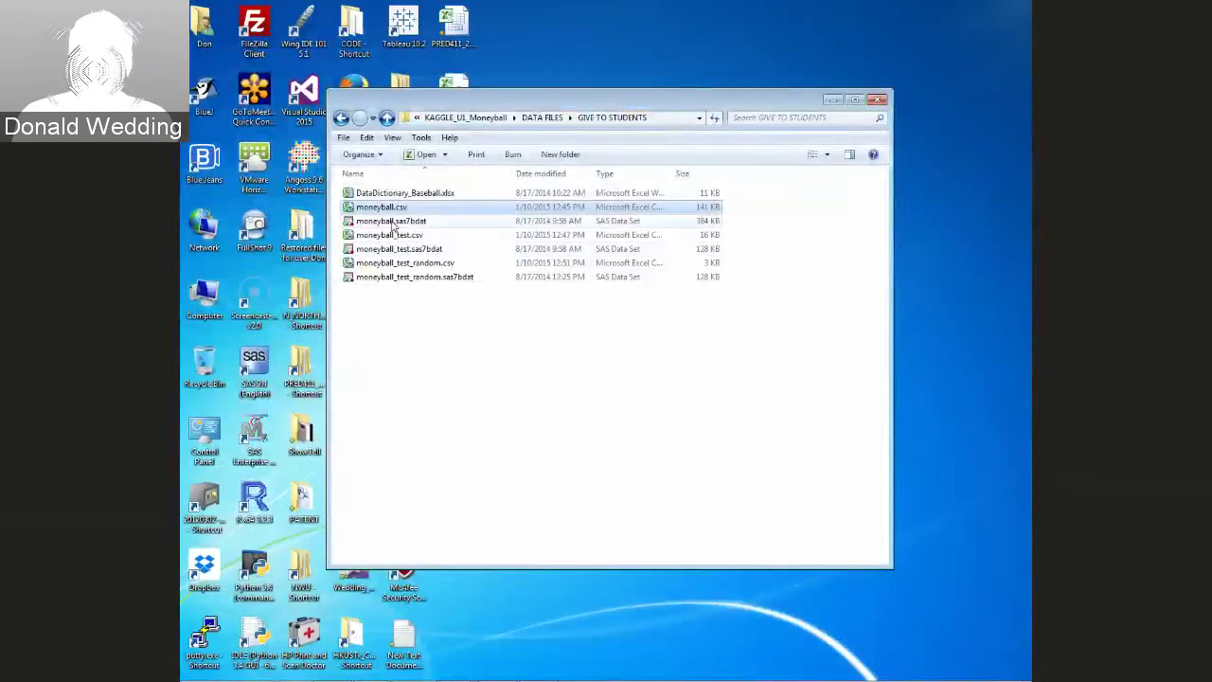
Open moneyball_test.csv from the GIVE TO STUDENTS folder and look through its first column headers for a target variable.
double_click(386, 235)
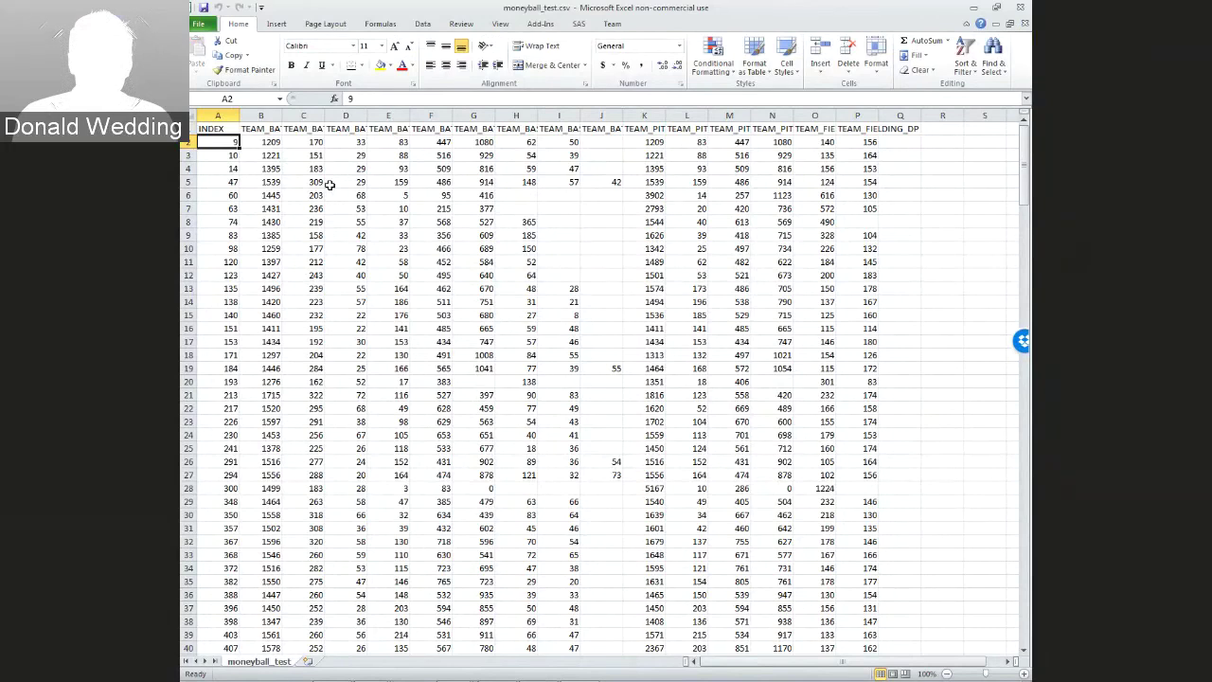
key(Up)
key(Right)
key(Right)
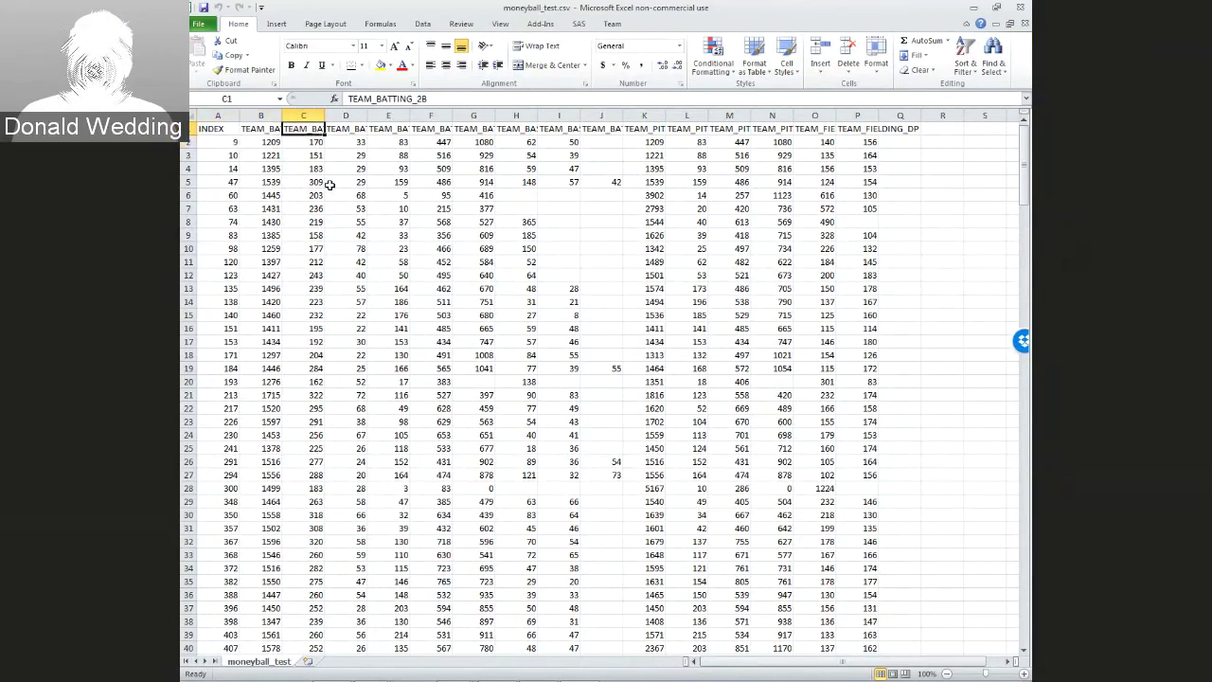
key(Right)
key(Right)
key(Right)
key(Right)
key(Left)
key(Left)
key(Left)
key(Left)
key(Left)
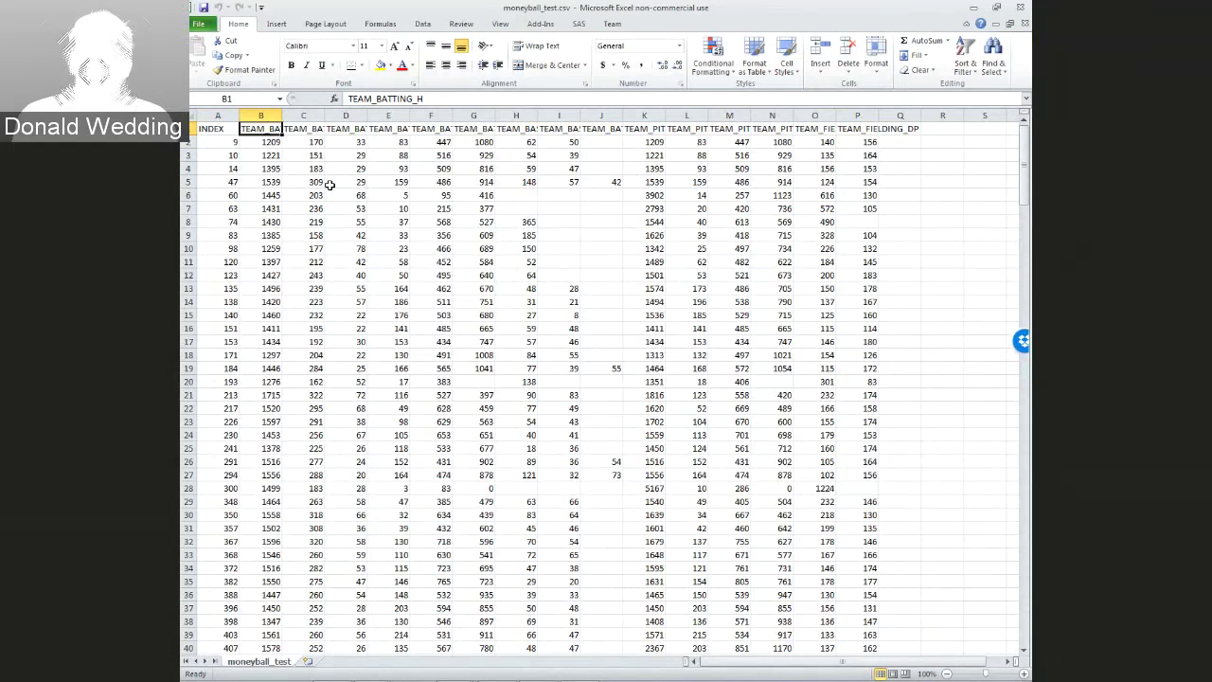
Examine the first test record's INDEX value and highlight its predictor values from B2 through P2.
click(221, 140)
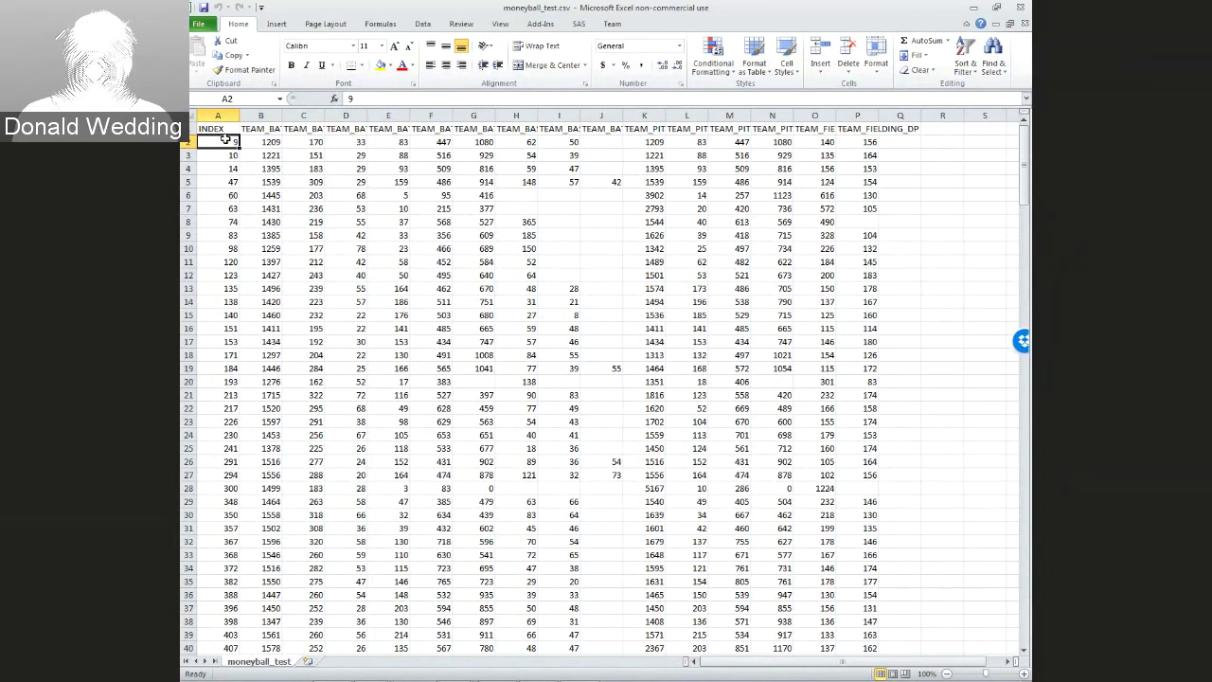
click(262, 130)
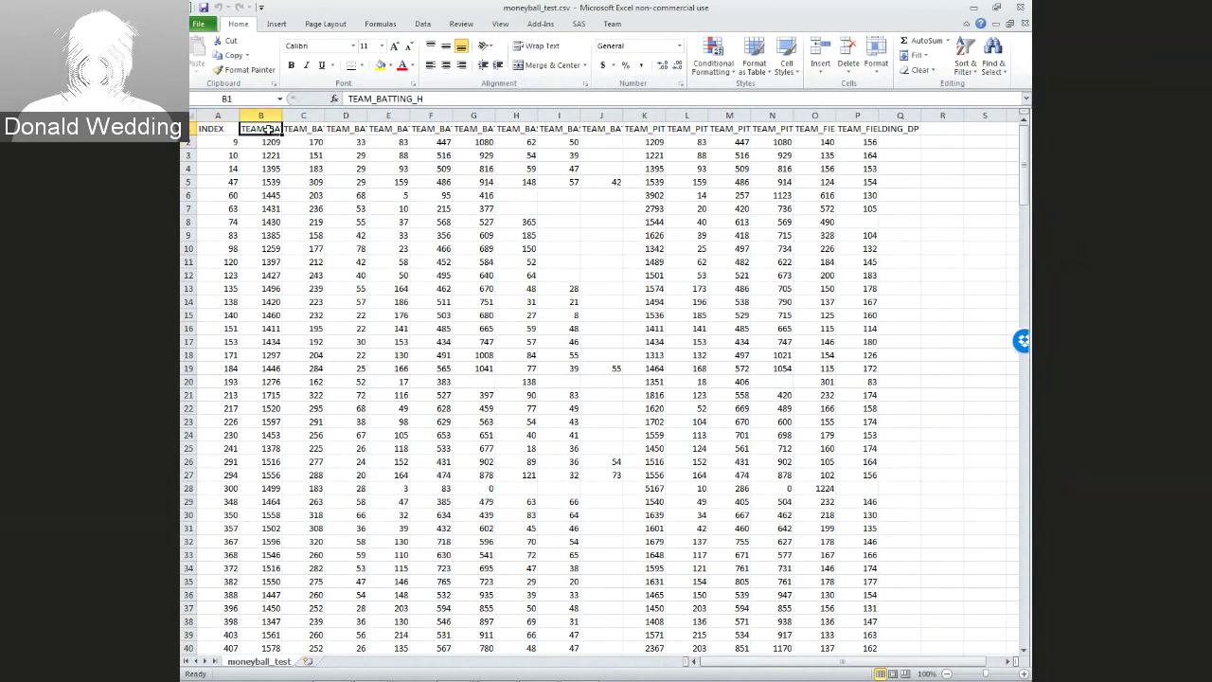
click(266, 142)
key(shift+Right)
key(shift+Right)
key(shift+Right)
key(shift+Right)
key(shift+Right)
key(shift+Right)
key(shift+Right)
key(shift+Right)
key(shift+Right)
key(shift+Right)
key(shift+Right)
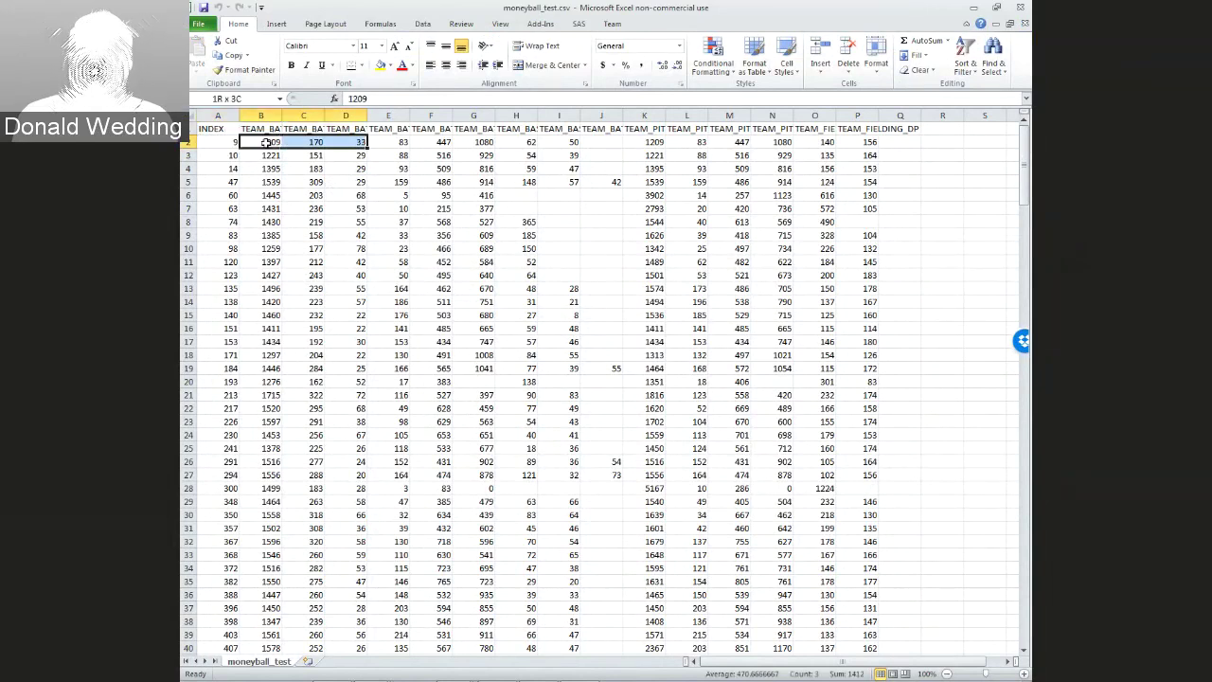
key(shift+Right)
key(shift+Right)
key(shift+Right)
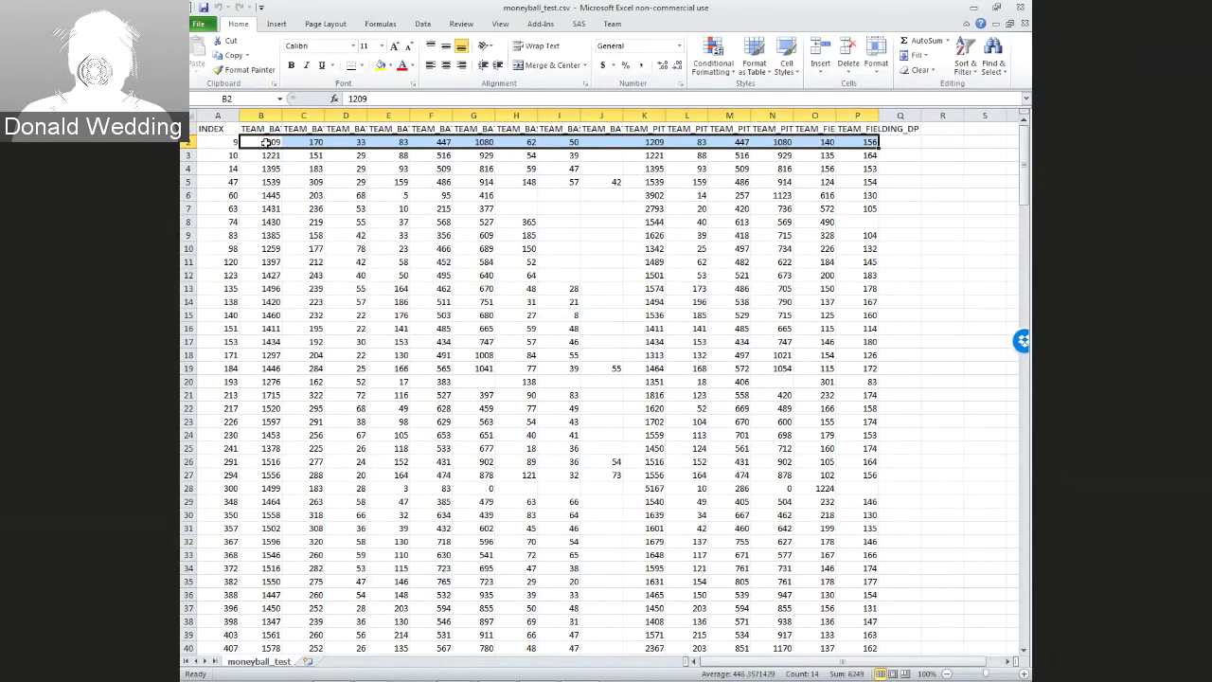
key(Left)
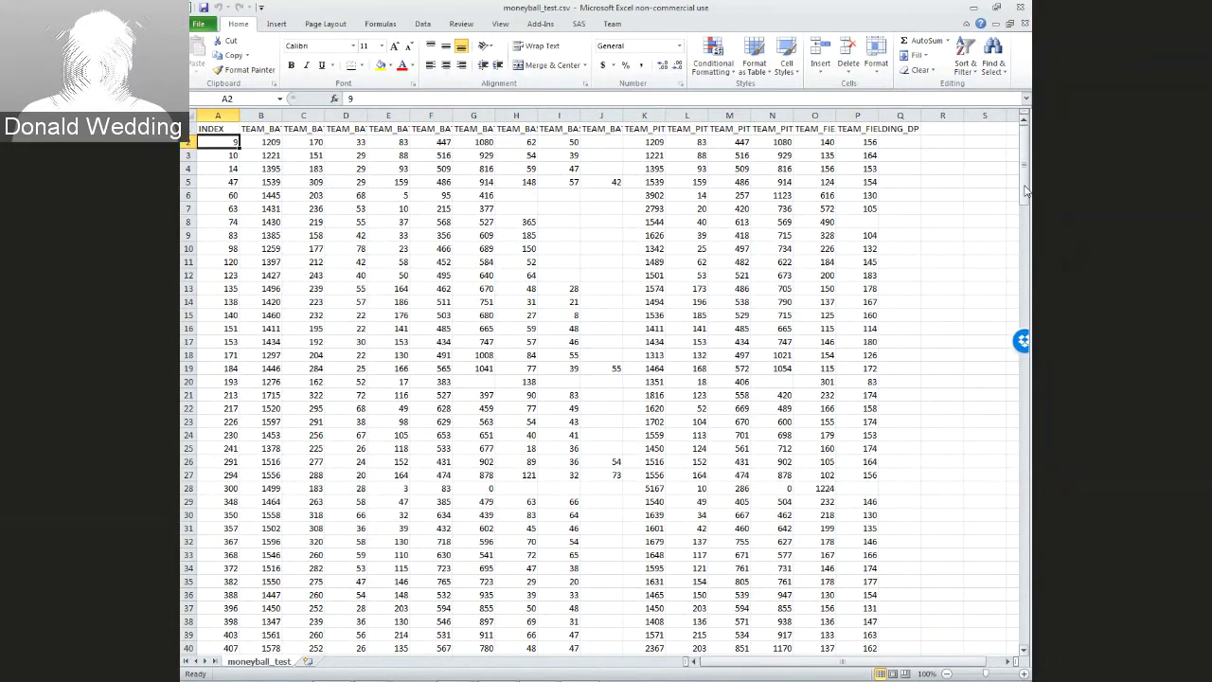
Look through the records further down moneyball_test.csv, return to the first row, and close the file.
drag(1024, 191, 1024, 201)
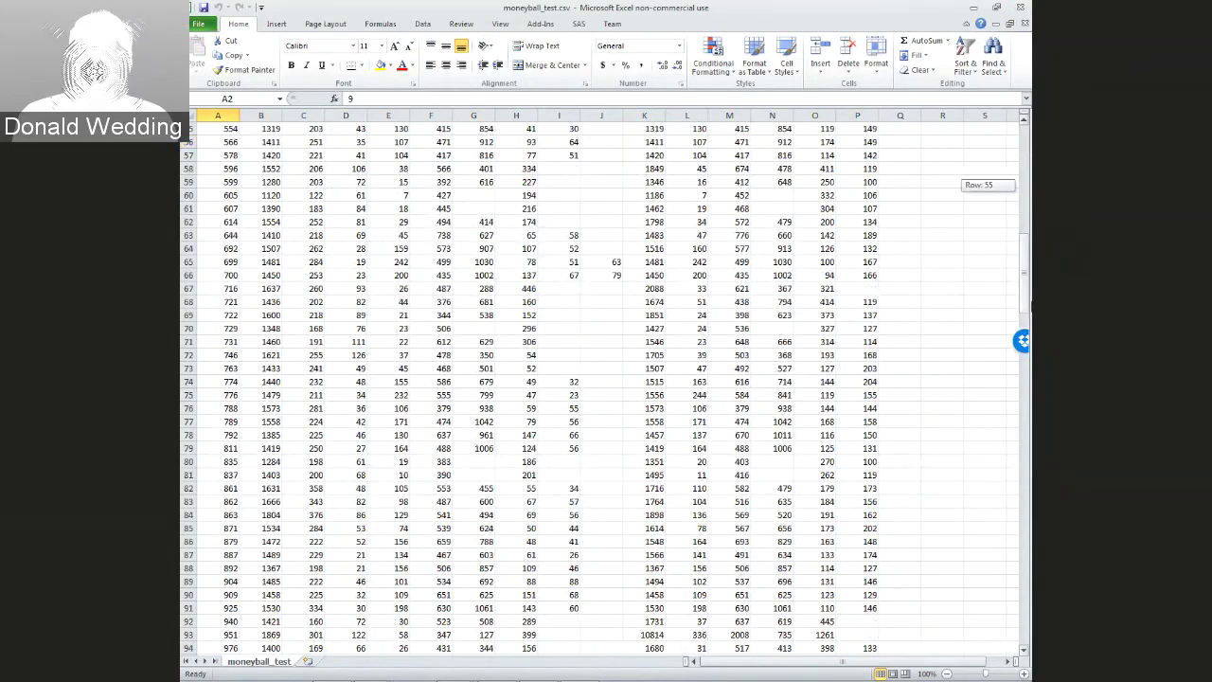
drag(1024, 273, 1009, 163)
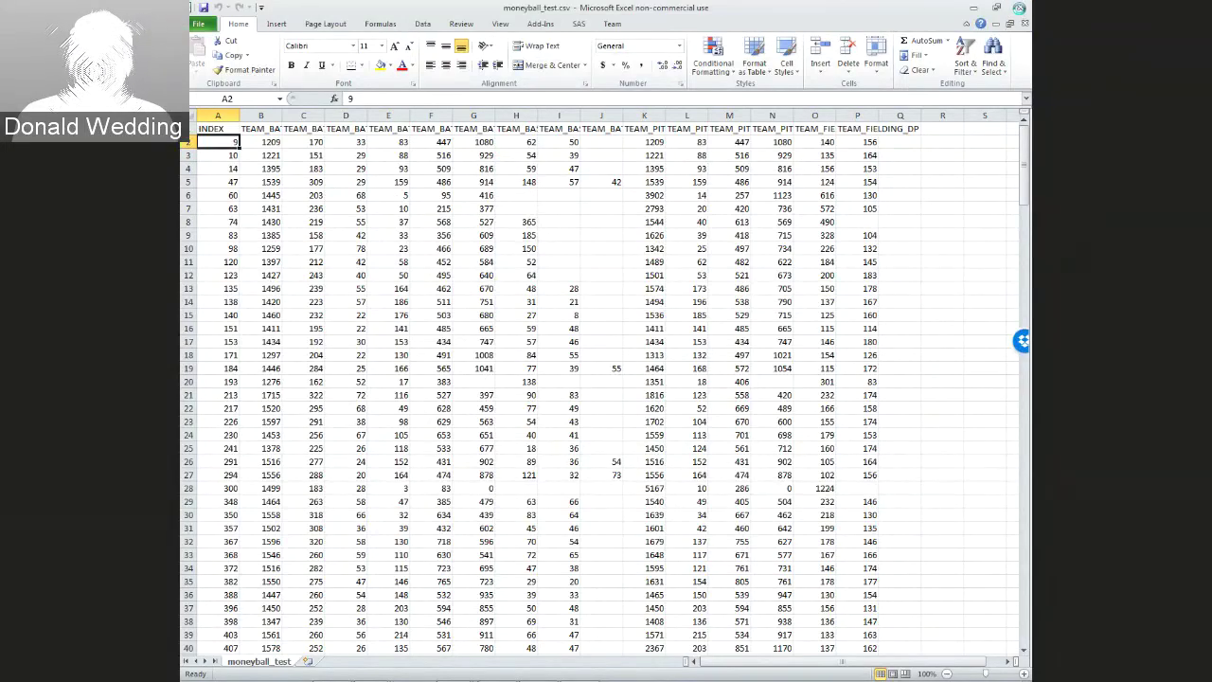
click(1020, 8)
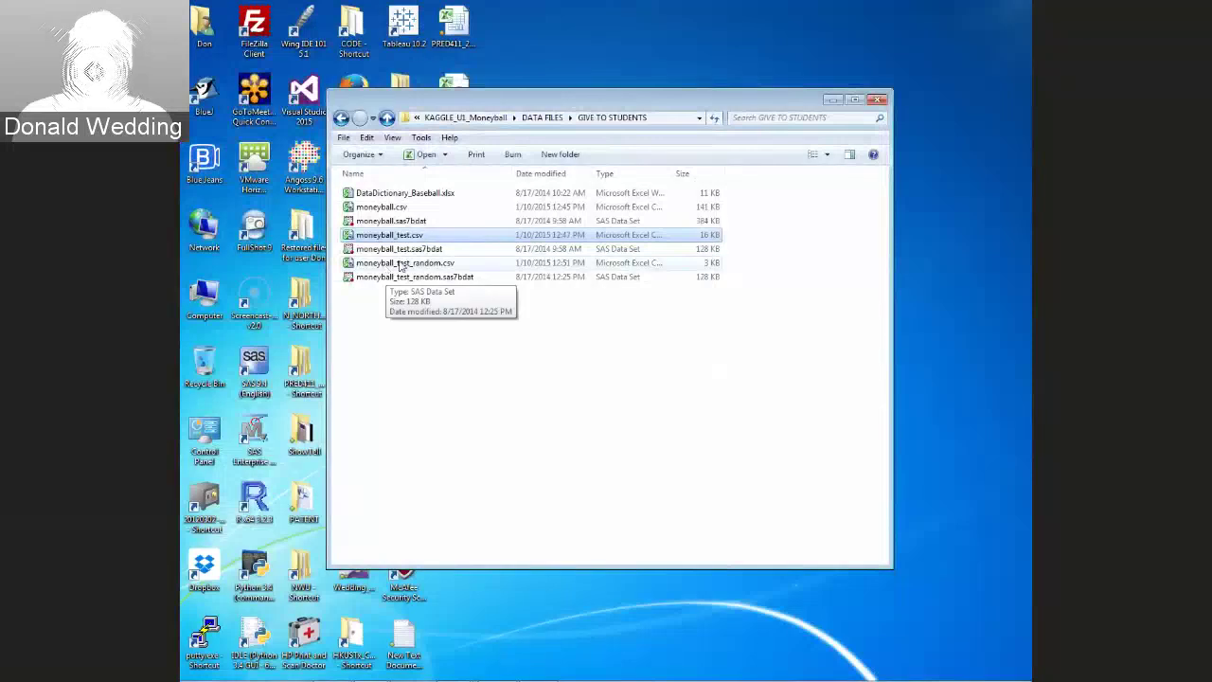
Go up to the DATA FILES folder and open outkey_mean.csv from its BENCHMARKS folder.
click(386, 117)
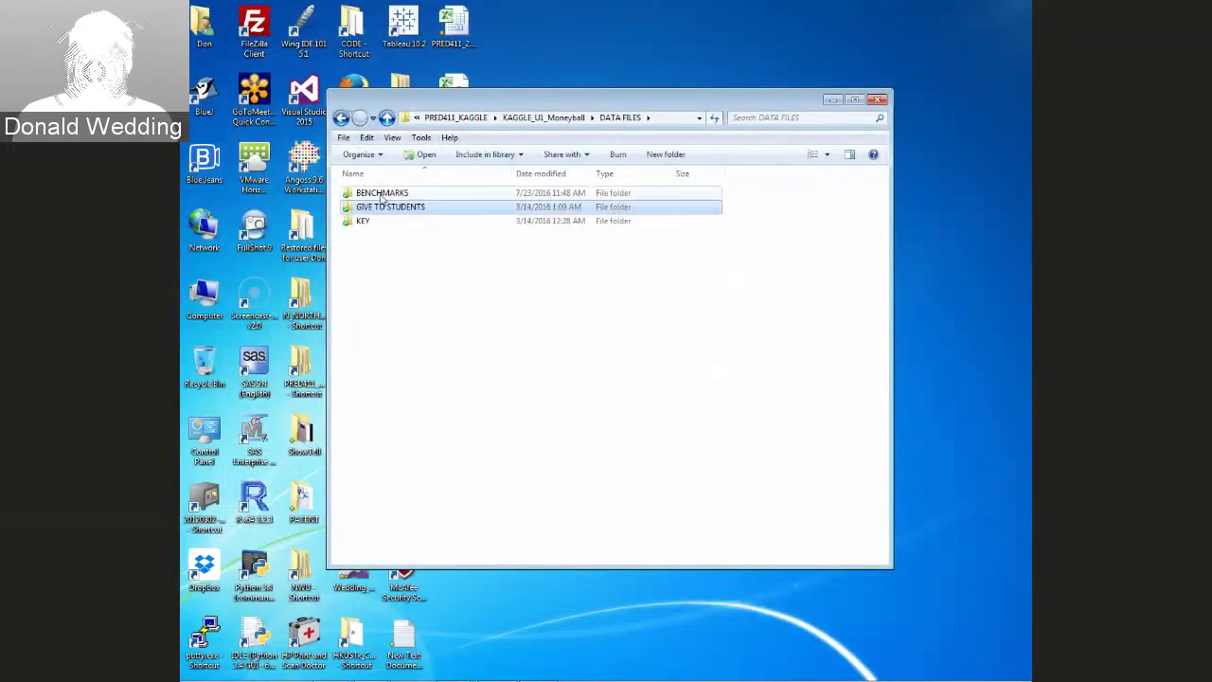
double_click(382, 194)
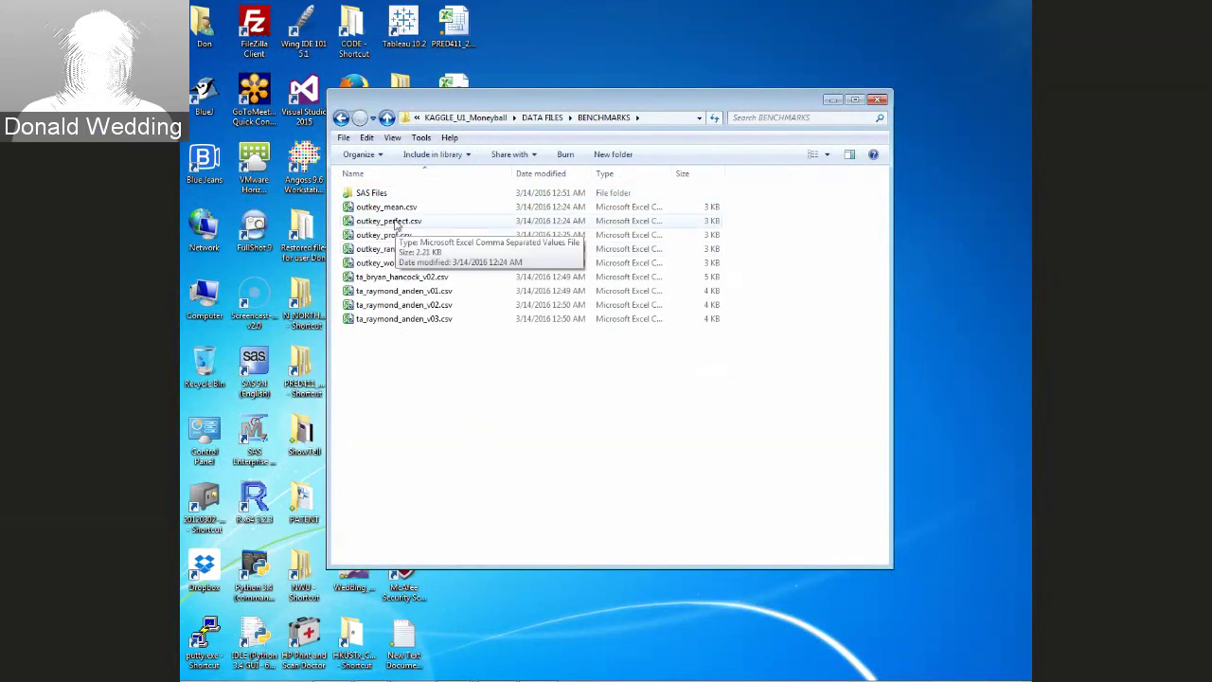
click(371, 208)
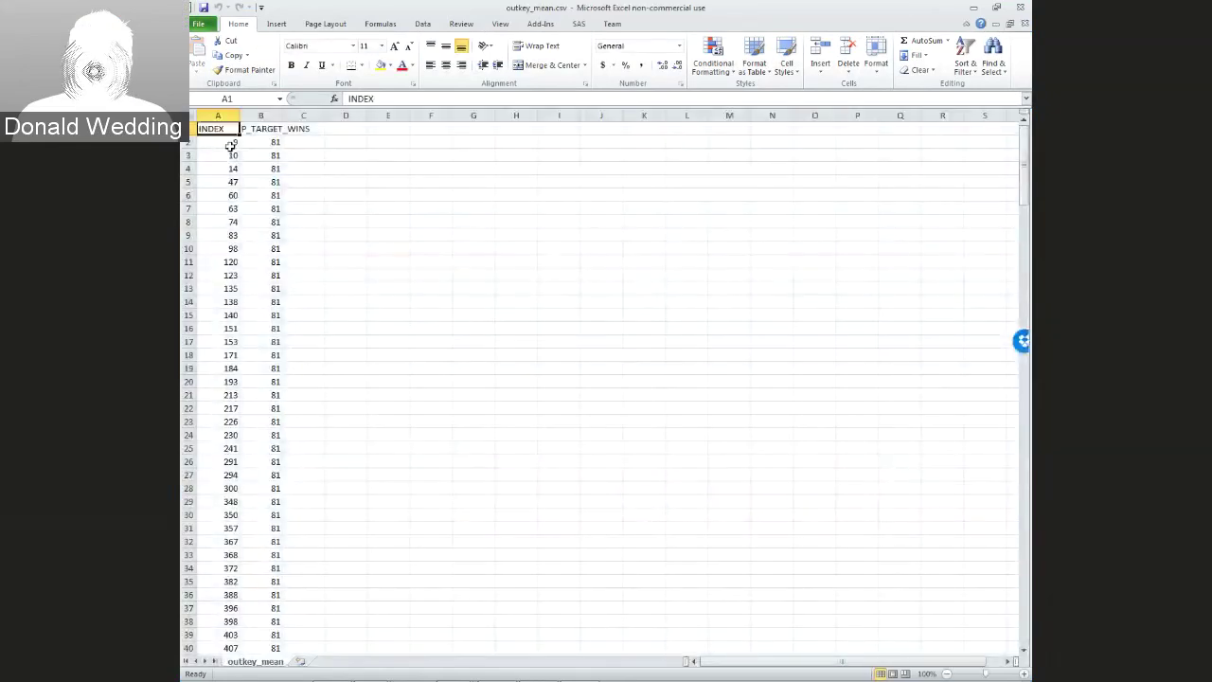
Examine the INDEX and P_TARGET_WINS pairs in outkey_mean.csv, including rows further down, and close the file.
click(217, 142)
click(270, 142)
click(229, 155)
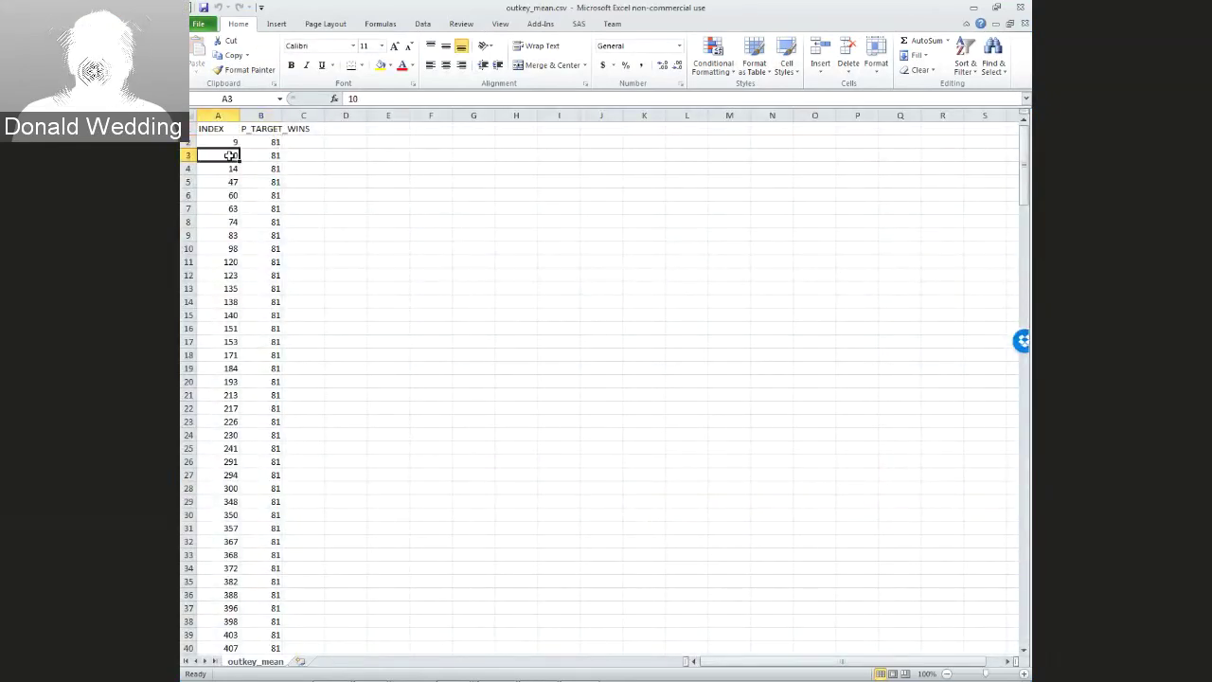
click(271, 161)
scroll(269, 606, down, 1)
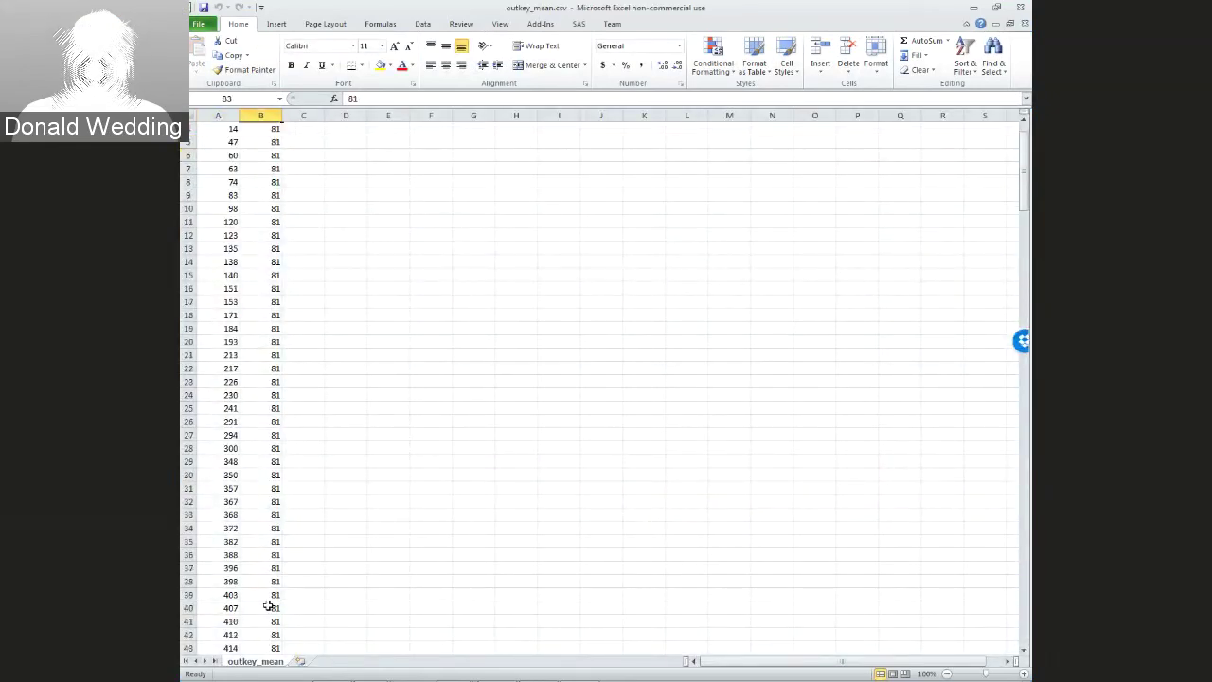
scroll(269, 605, down, 4)
scroll(269, 606, up, 6)
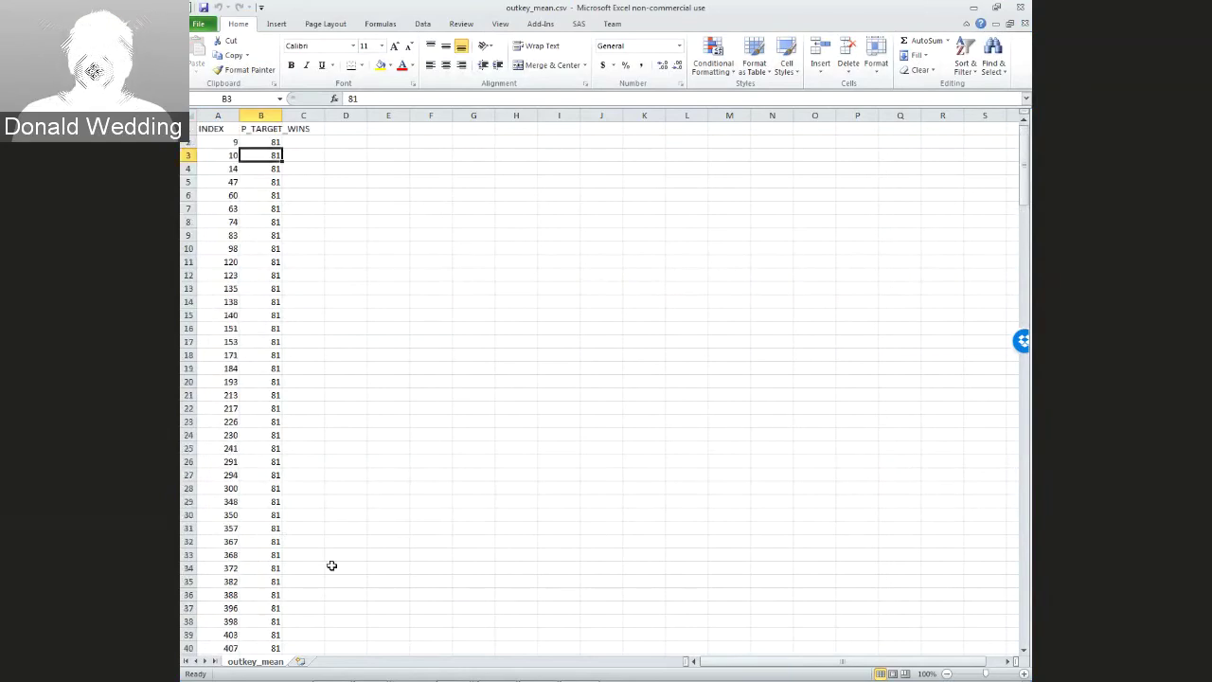
click(1023, 12)
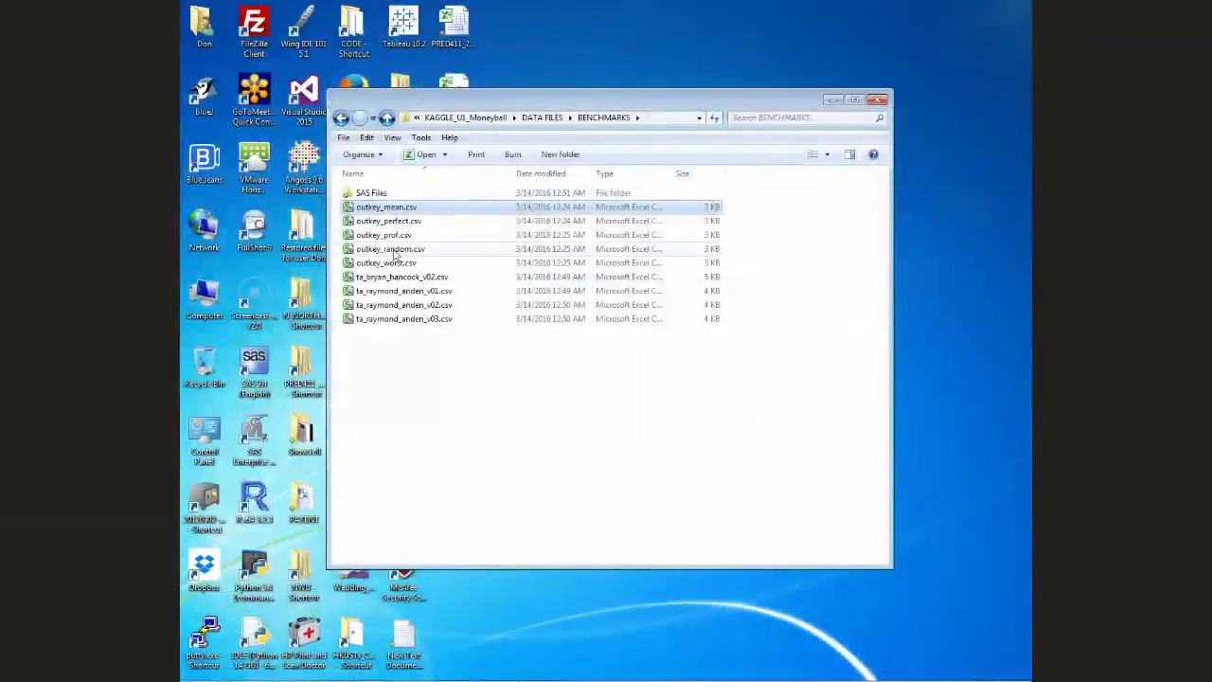
Open outkey_random.csv from the BENCHMARKS folder, inspect its P_TARGET_WINS predictions, and close the file.
click(394, 251)
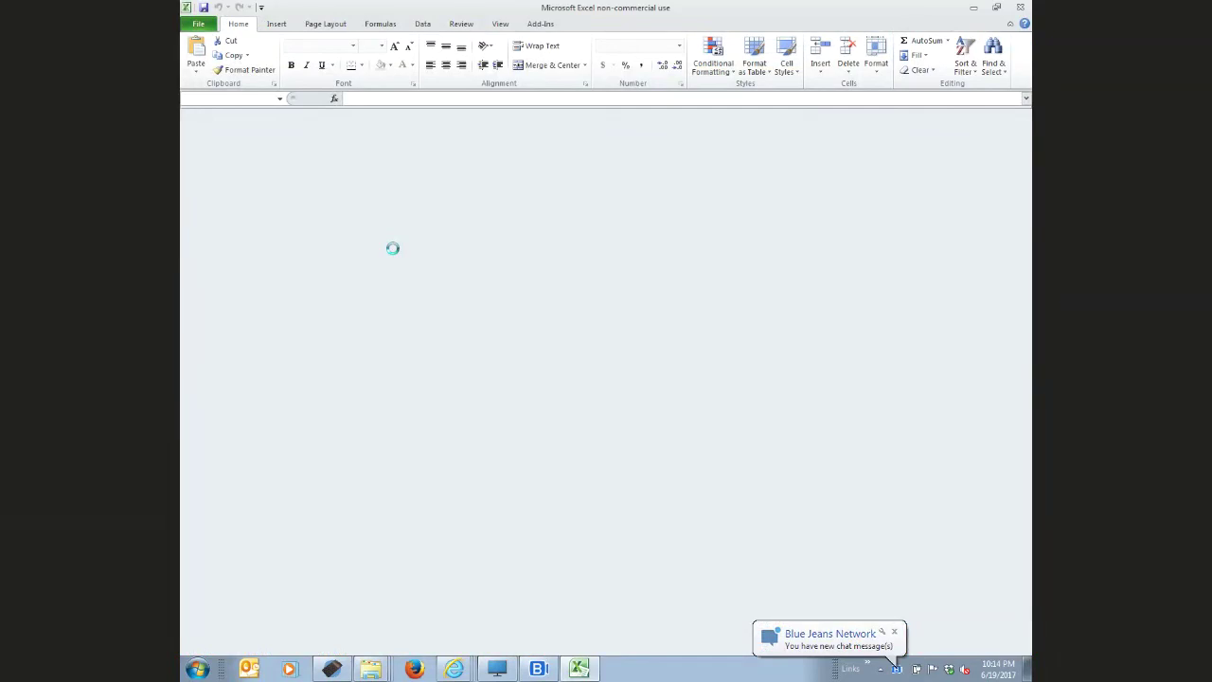
click(272, 193)
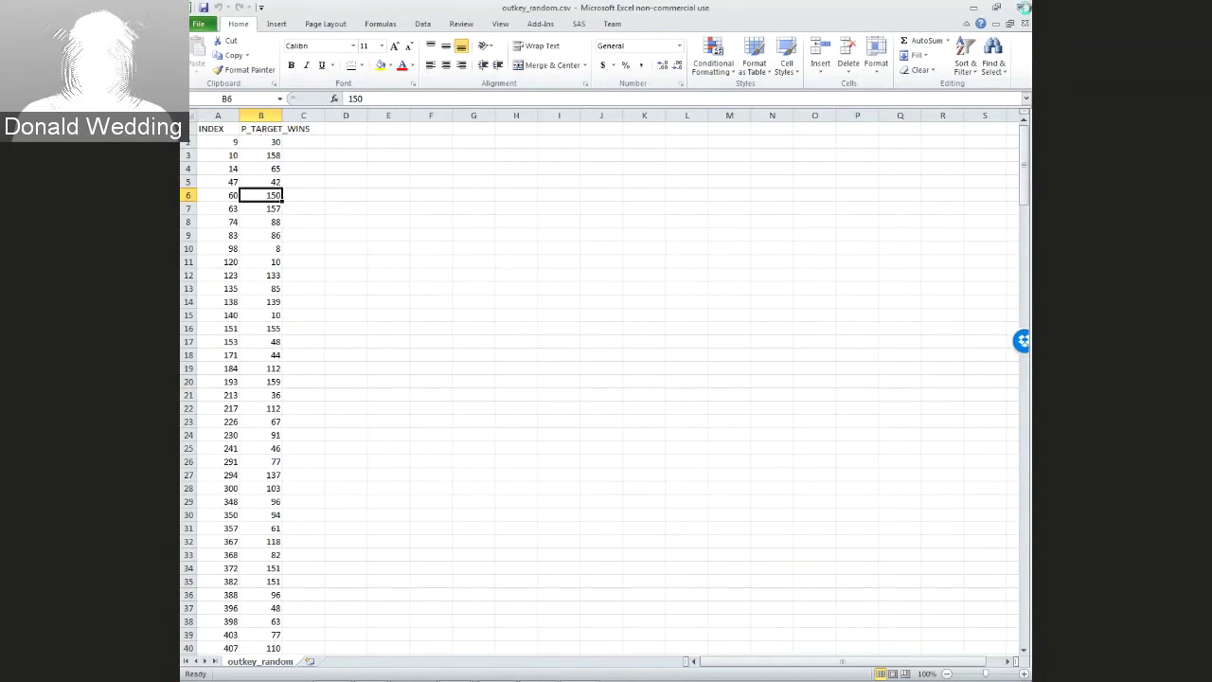
click(1023, 7)
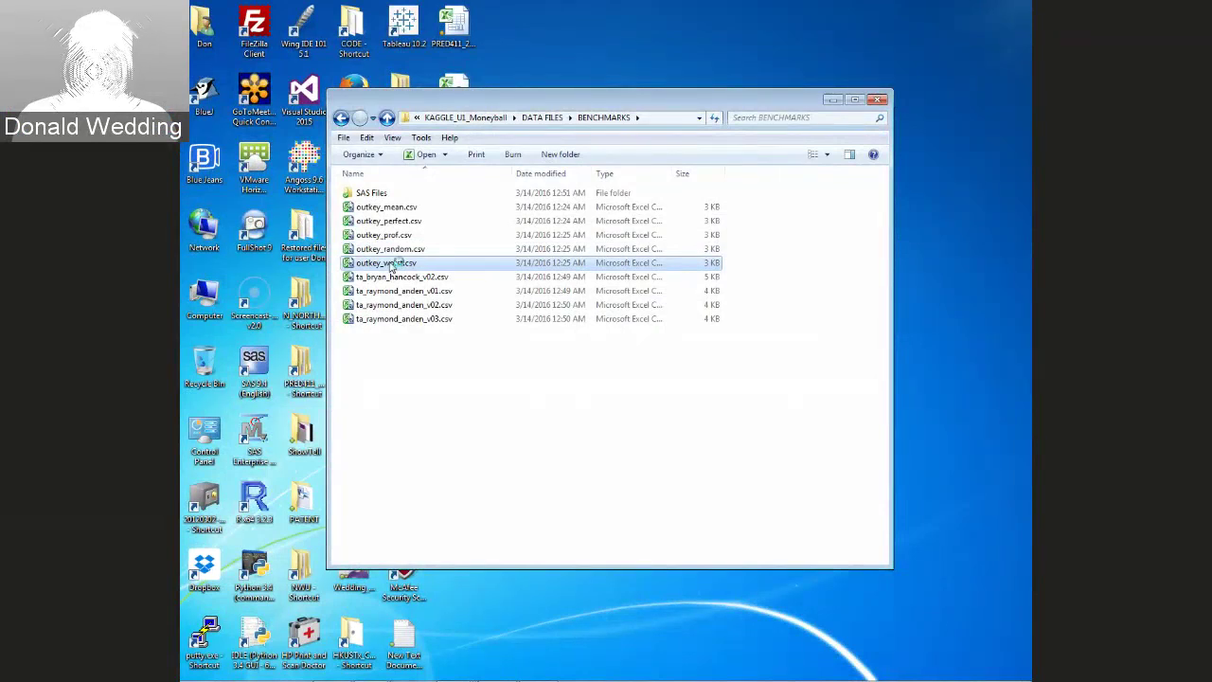
Open outkey_worst.csv, look down its P_TARGET_WINS predictions, and close the file.
double_click(389, 264)
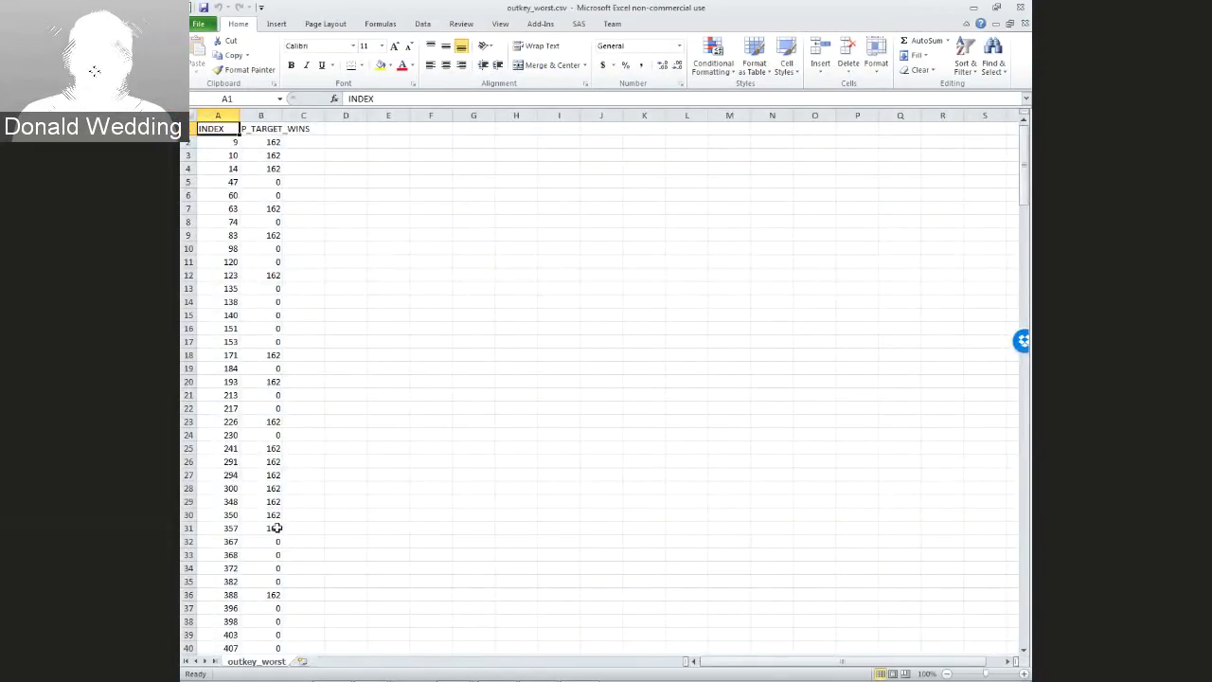
scroll(275, 527, down, 20)
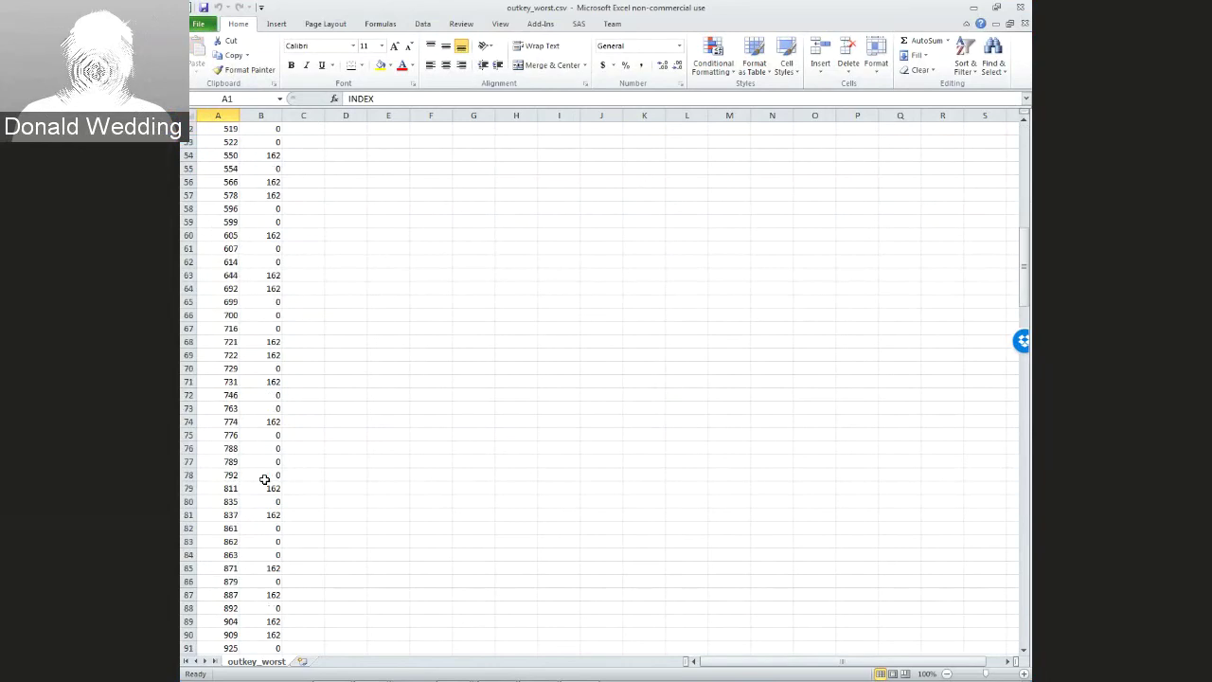
scroll(265, 479, down, 3)
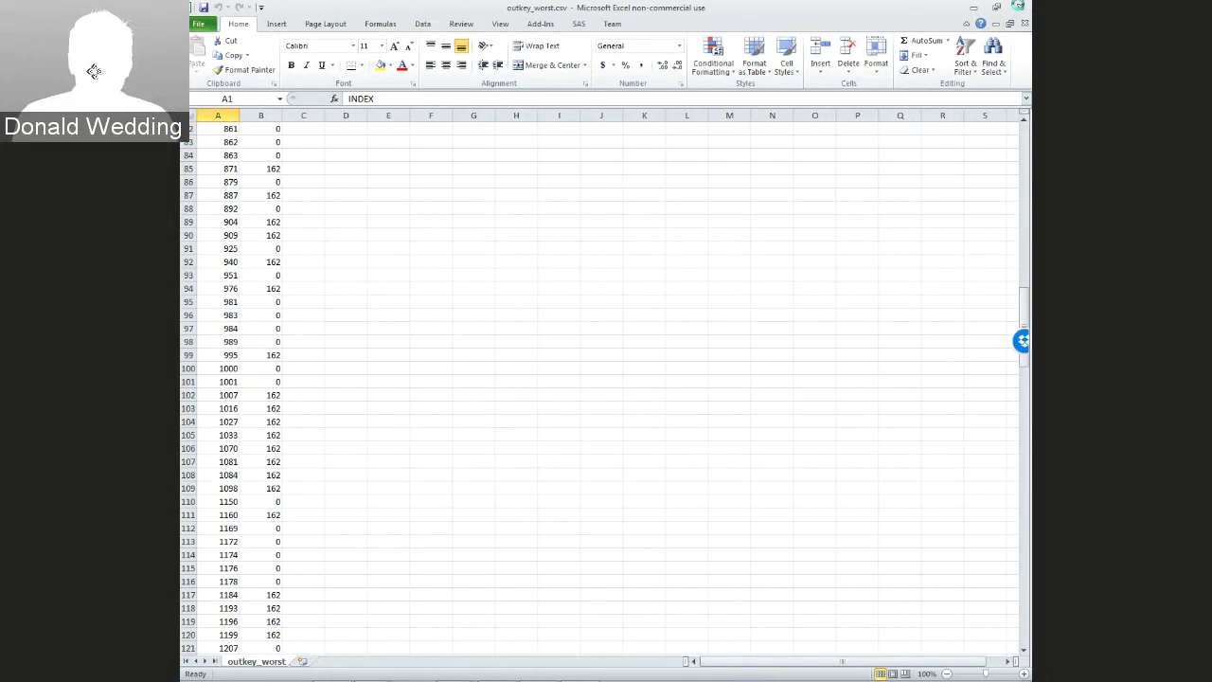
click(1019, 7)
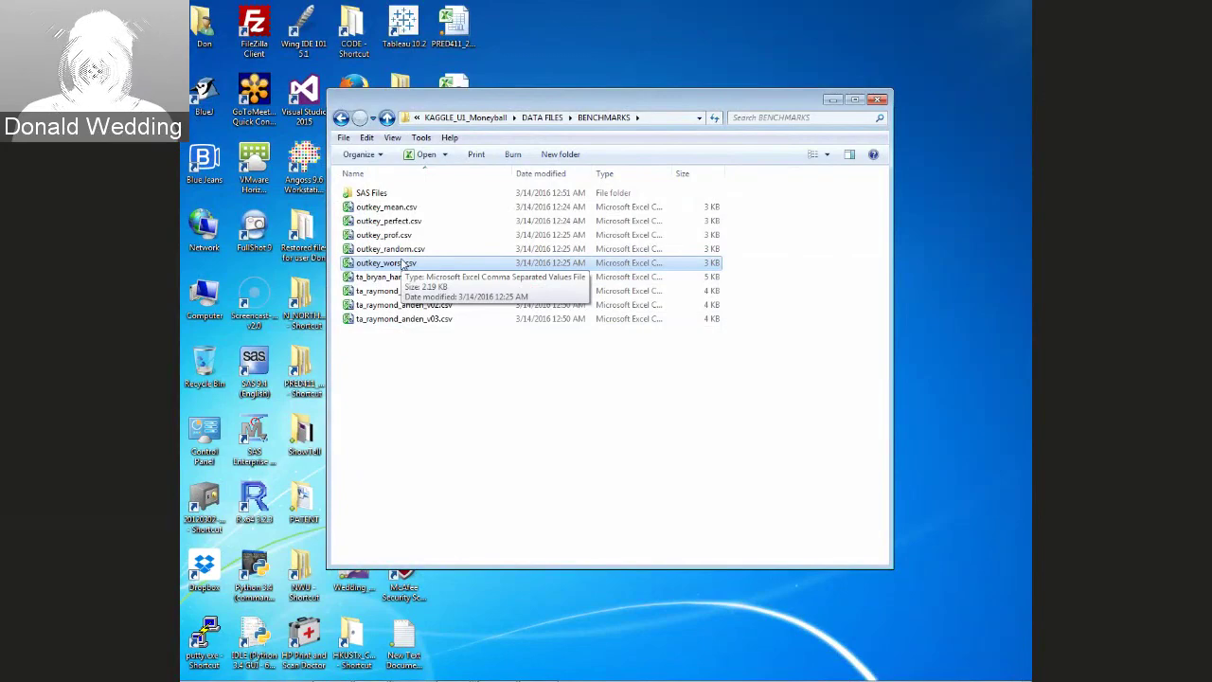
Switch to the Blue Jeans meeting window to read the latest chat questions.
mouse_move(533, 672)
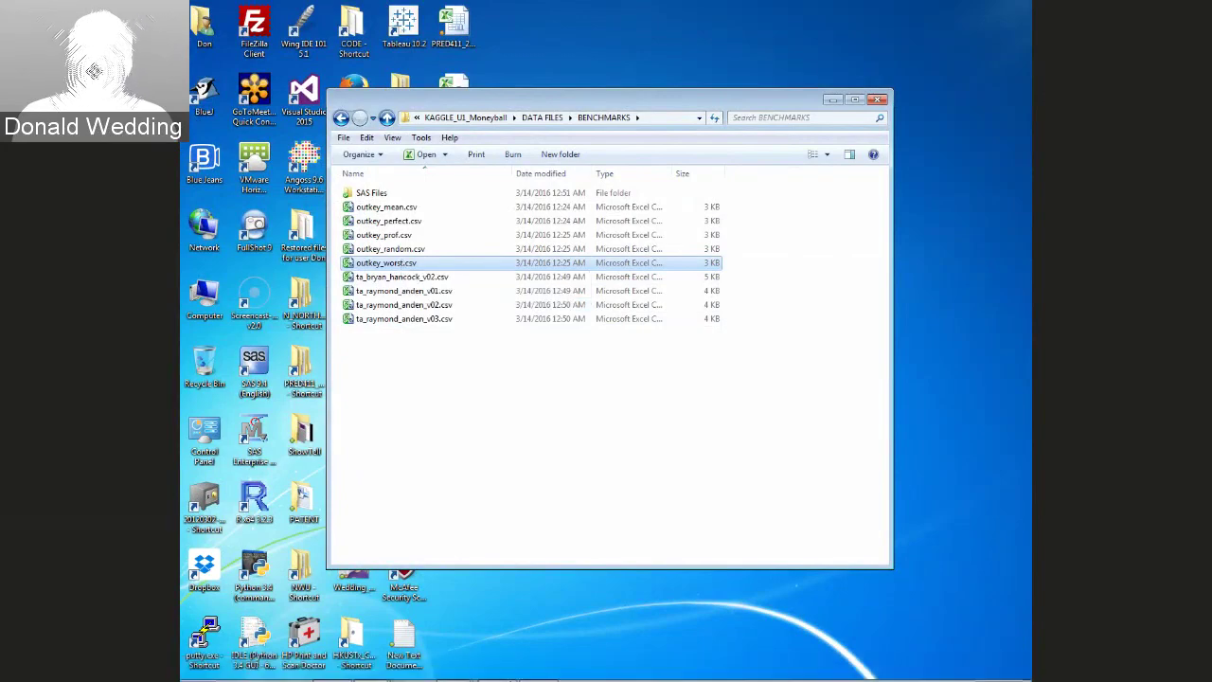
click(534, 670)
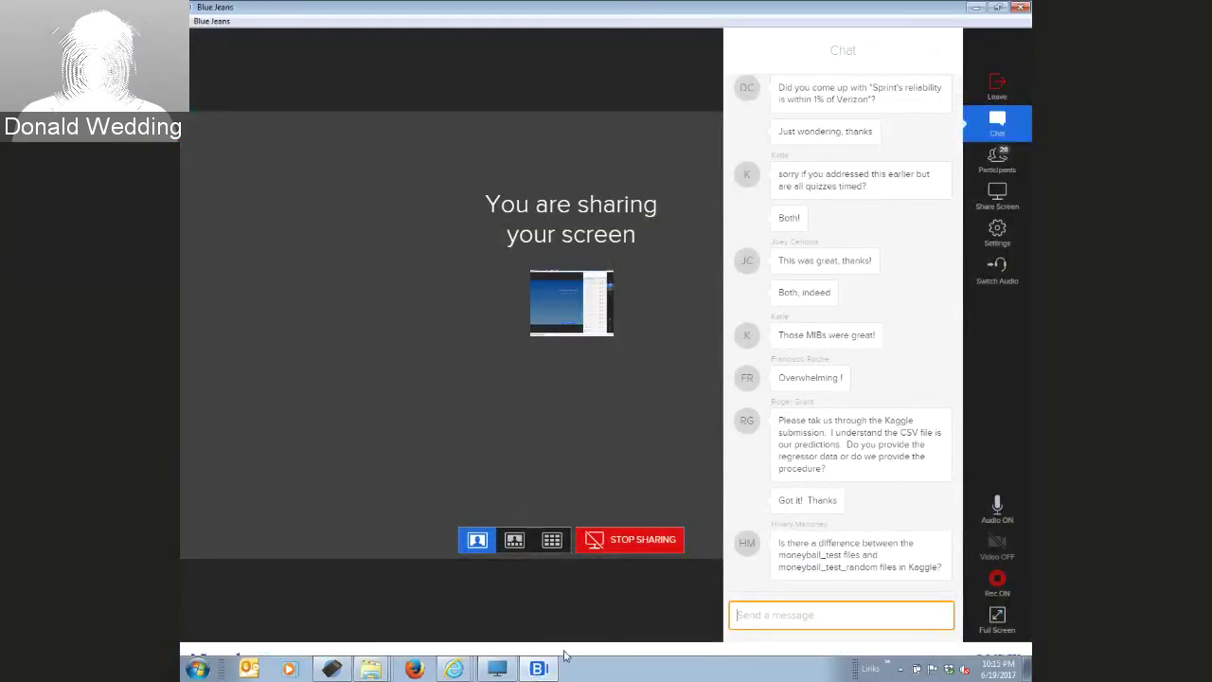